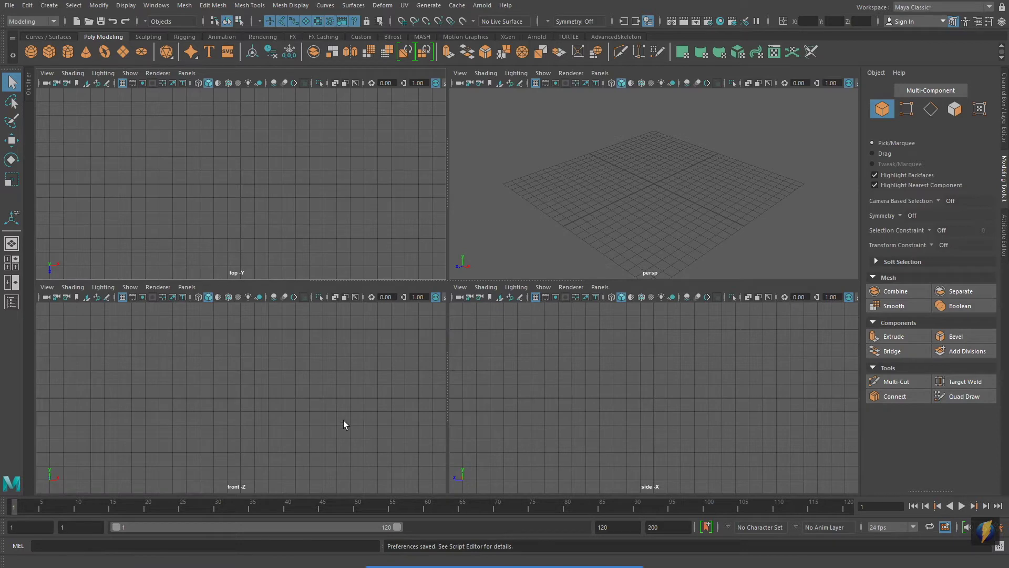
{"action": "mouse_move", "coordinate": [505, 565]}
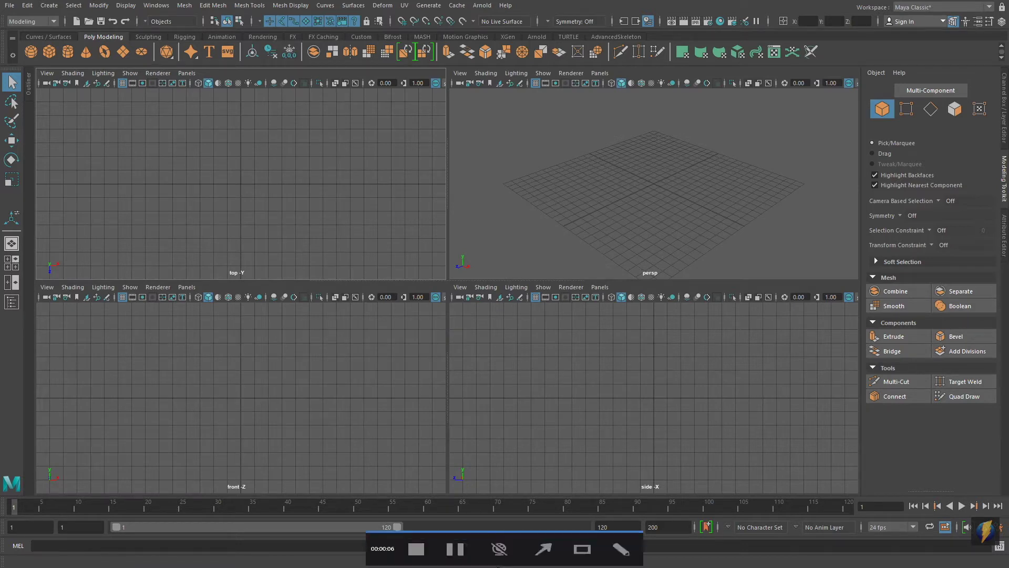
{"action": "left_click", "coordinate": [543, 545]}
{"action": "mouse_move", "coordinate": [379, 387]}
{"action": "left_mouse_down"}
{"action": "mouse_move", "coordinate": [240, 479]}
{"action": "mouse_move", "coordinate": [51, 290]}
{"action": "left_mouse_up"}
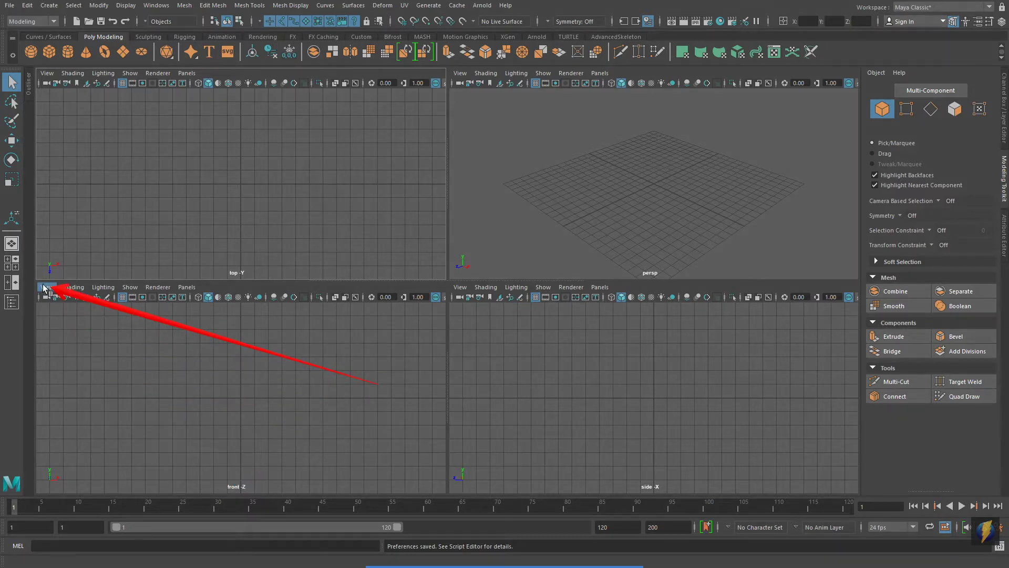
Import vase.jpg from the imagePlanes folder as an image plane in the front view.
{"action": "left_click", "coordinate": [45, 287]}
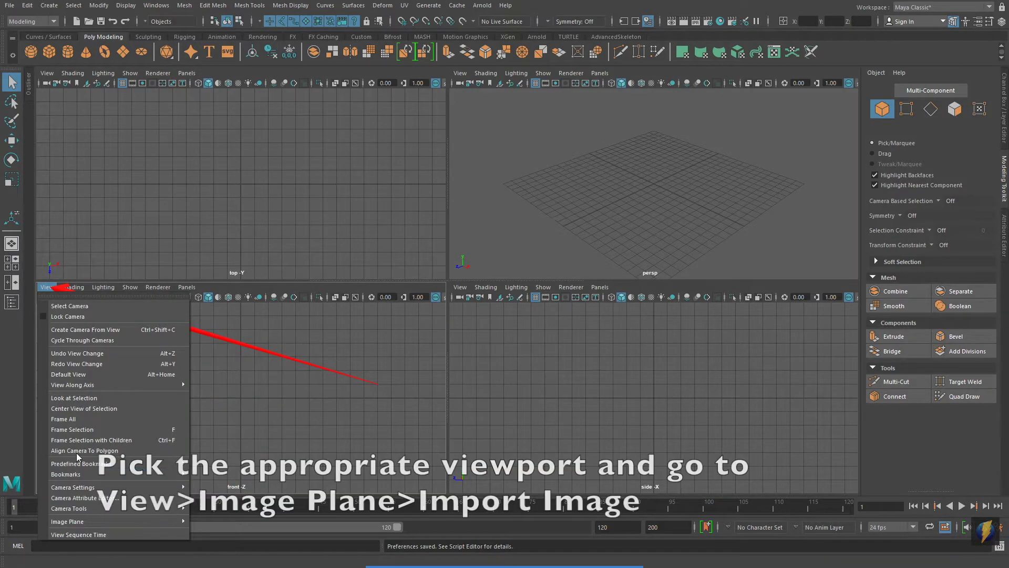
{"action": "mouse_move", "coordinate": [101, 520]}
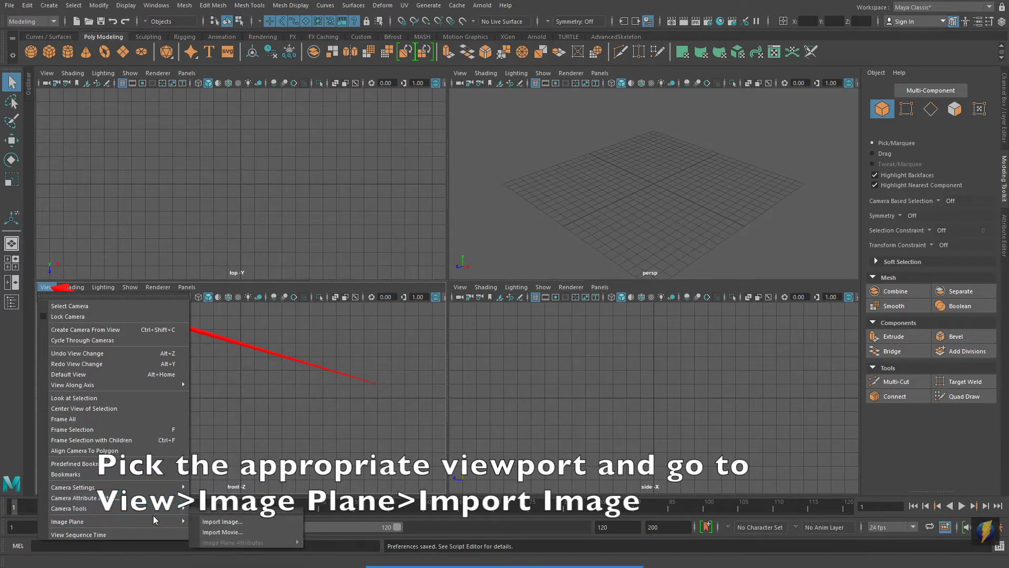
{"action": "left_click", "coordinate": [240, 522]}
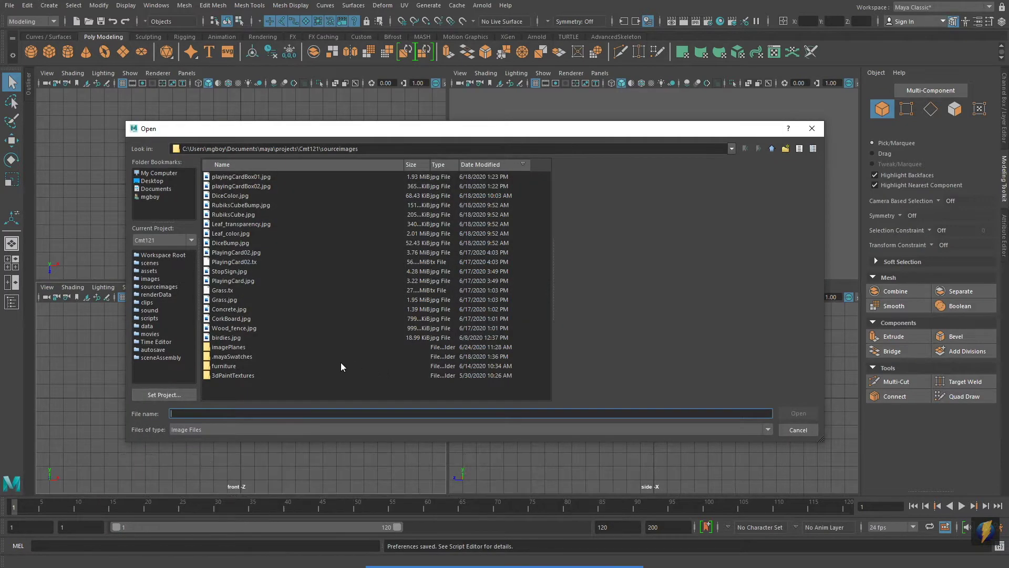
{"action": "double_click", "coordinate": [232, 347]}
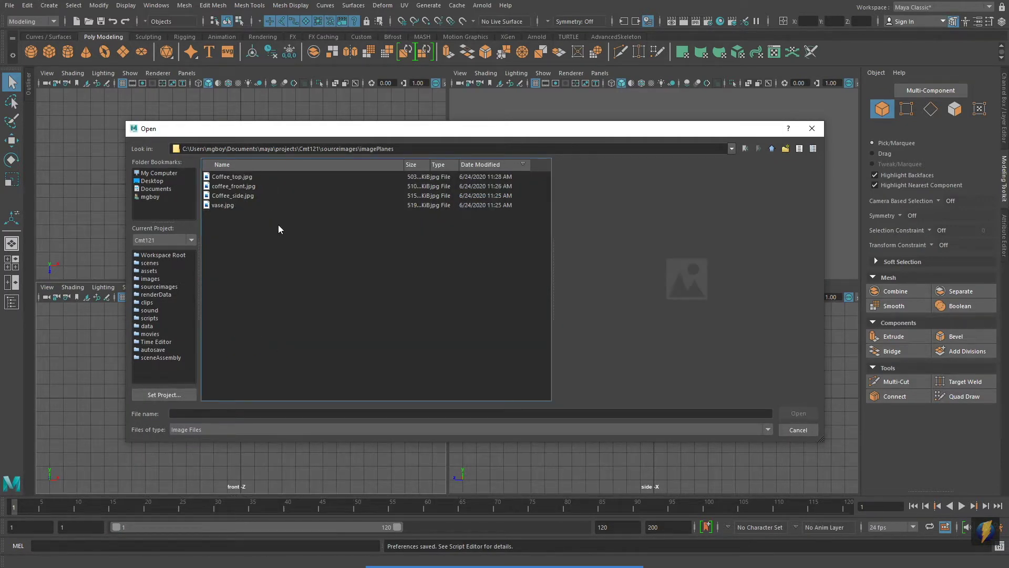
{"action": "left_click", "coordinate": [219, 206]}
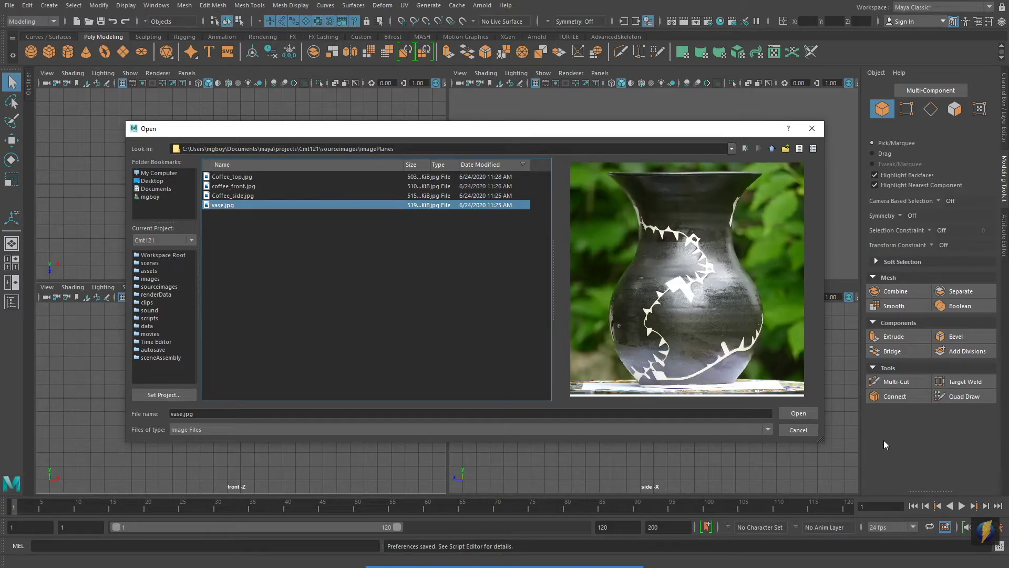
{"action": "left_click", "coordinate": [802, 414]}
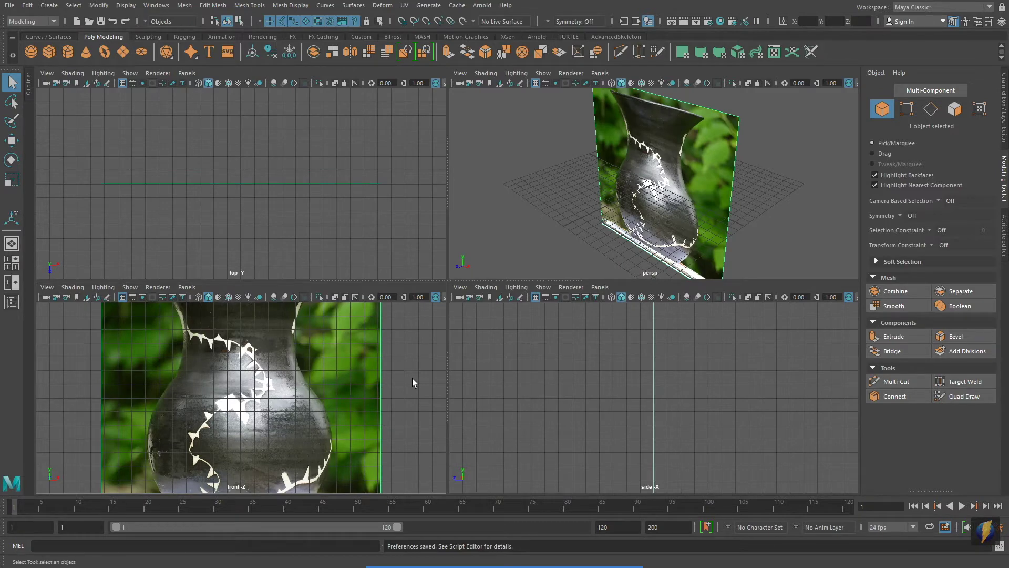
Create a polygon cylinder at the origin and set its radius to 6.4 and height to 18.2 to match the vase.
{"action": "right_click_drag", "start_coordinate": [432, 380], "coordinate": [122, 375], "text": "alt"}
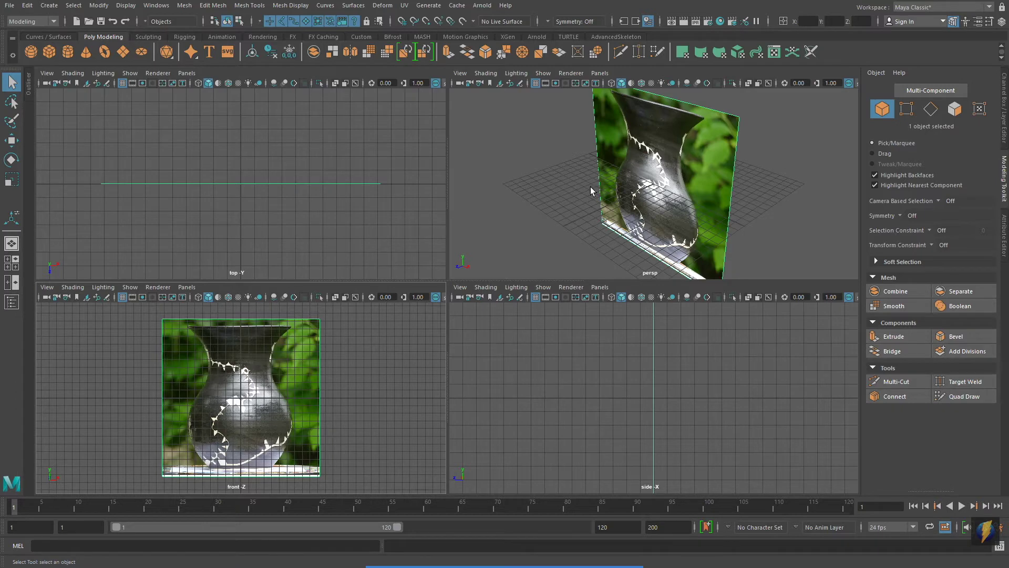
{"action": "left_click_drag", "start_coordinate": [591, 191], "coordinate": [590, 169], "text": "alt"}
{"action": "right_click_drag", "start_coordinate": [764, 192], "coordinate": [786, 188], "text": "alt"}
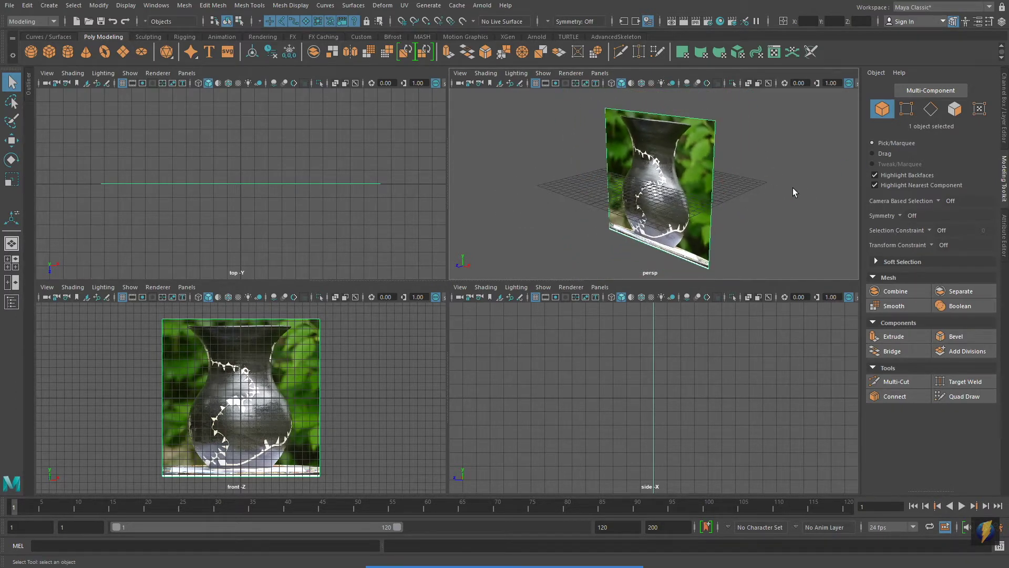
{"action": "left_click", "coordinate": [67, 53]}
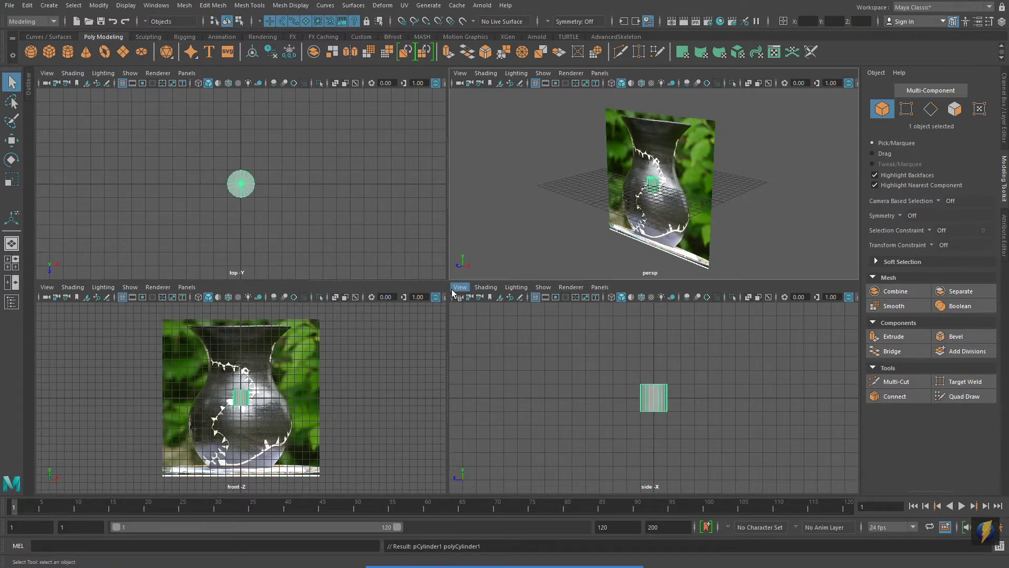
{"action": "left_click", "coordinate": [1004, 134]}
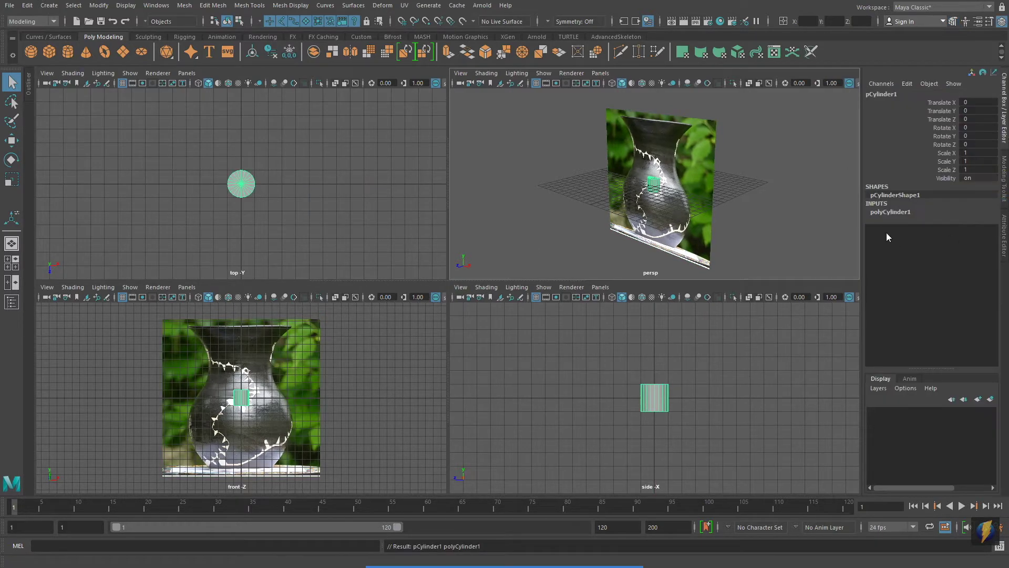
{"action": "left_click", "coordinate": [889, 212]}
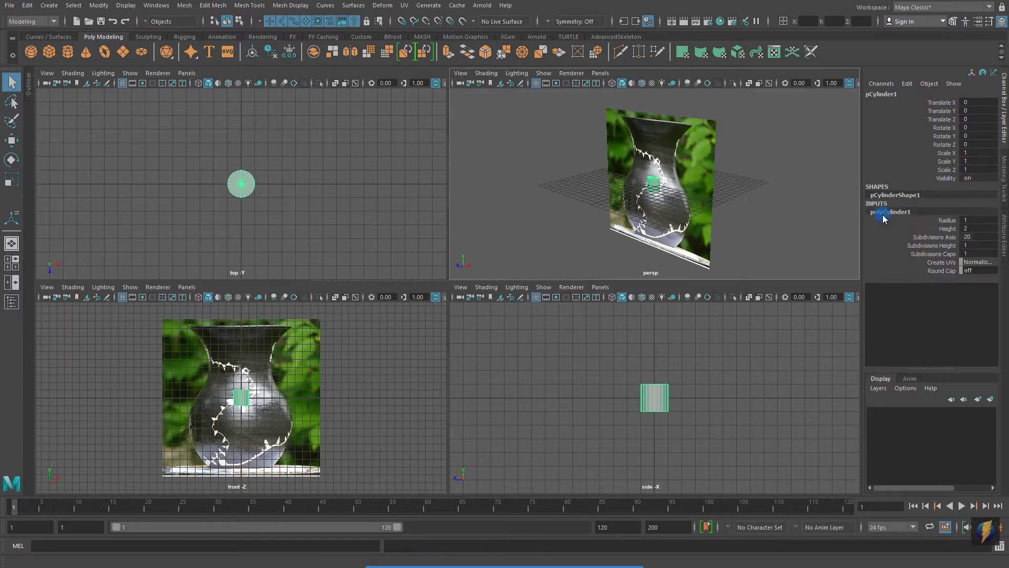
{"action": "left_click", "coordinate": [946, 221]}
{"action": "middle_click_drag", "start_coordinate": [399, 342], "coordinate": [424, 343]}
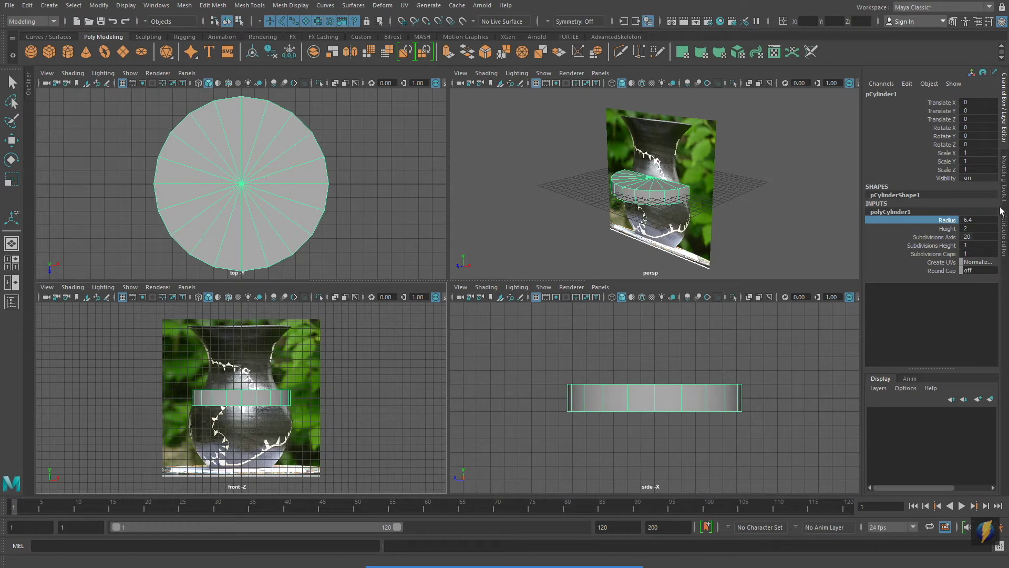
{"action": "left_click", "coordinate": [946, 228]}
{"action": "middle_click_drag", "start_coordinate": [338, 367], "coordinate": [424, 381]}
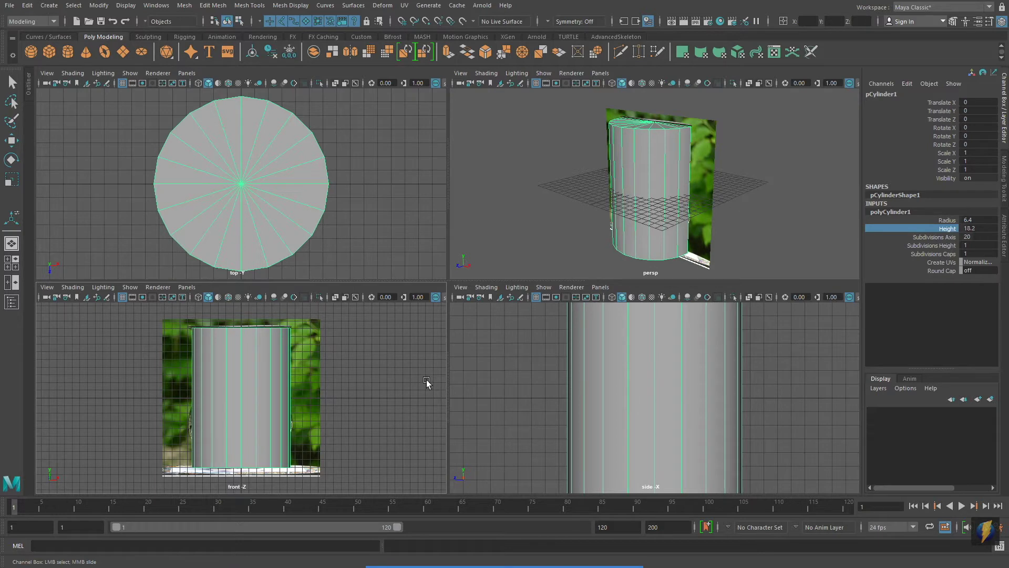
Set the cylinder's height subdivisions to 19 and cap subdivisions to 2.
{"action": "left_click", "coordinate": [935, 246]}
{"action": "middle_click_drag", "start_coordinate": [345, 385], "coordinate": [439, 388]}
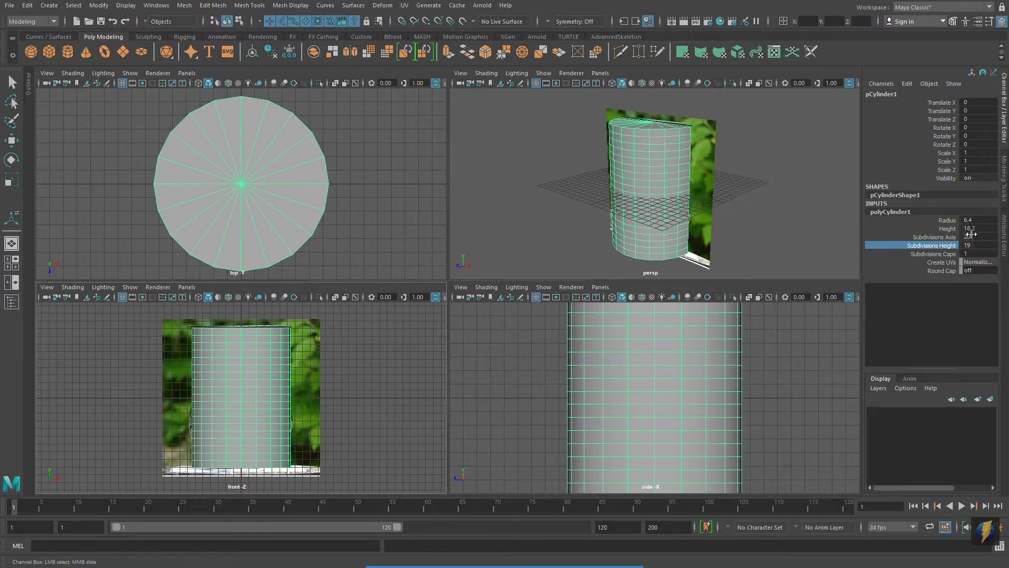
{"action": "left_click", "coordinate": [943, 254]}
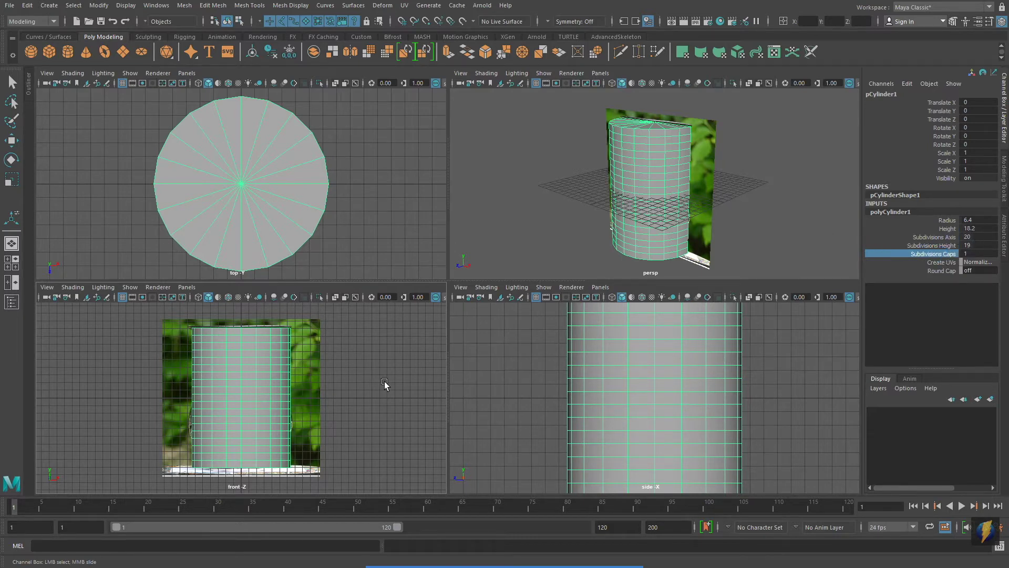
{"action": "middle_click_drag", "start_coordinate": [379, 381], "coordinate": [388, 381]}
{"action": "left_click_drag", "start_coordinate": [746, 198], "coordinate": [769, 192], "text": "alt"}
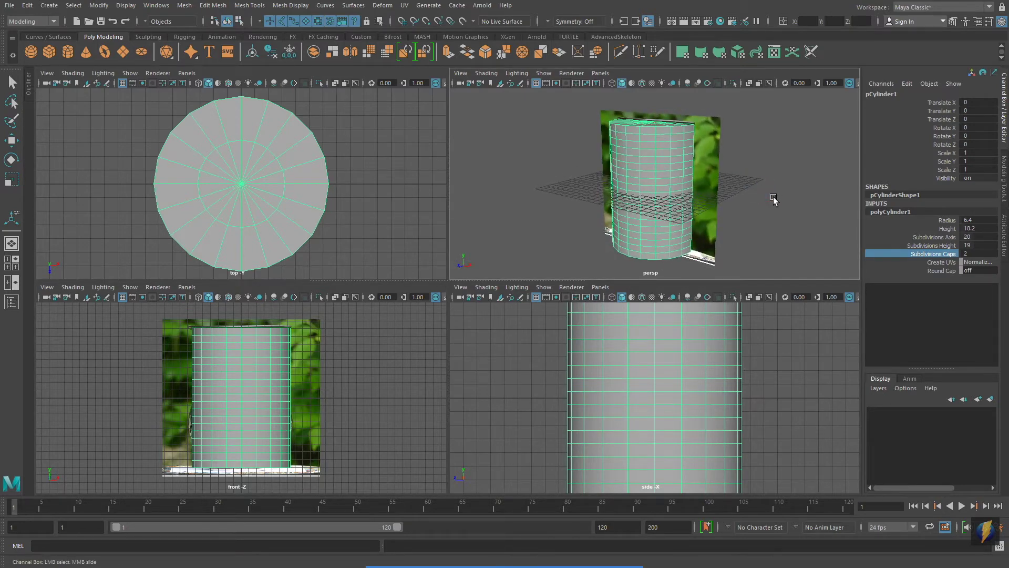
Turn on X-Ray shading in the front view so the vase image shows through the cylinder.
{"action": "mouse_move", "coordinate": [554, 566]}
{"action": "mouse_move", "coordinate": [362, 435]}
{"action": "left_mouse_down"}
{"action": "mouse_move", "coordinate": [172, 417]}
{"action": "mouse_move", "coordinate": [84, 291]}
{"action": "left_mouse_up"}
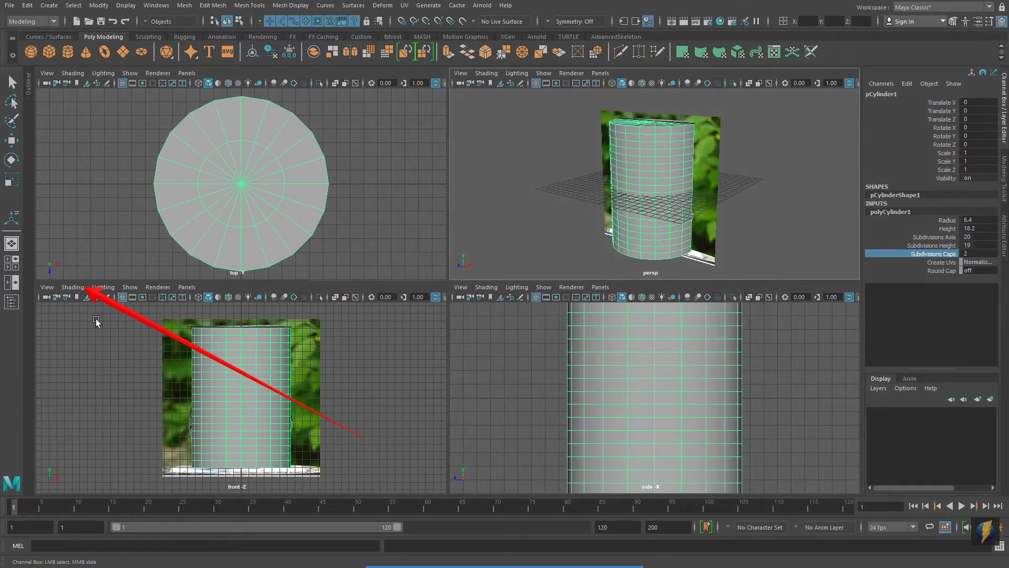
{"action": "left_click", "coordinate": [74, 288]}
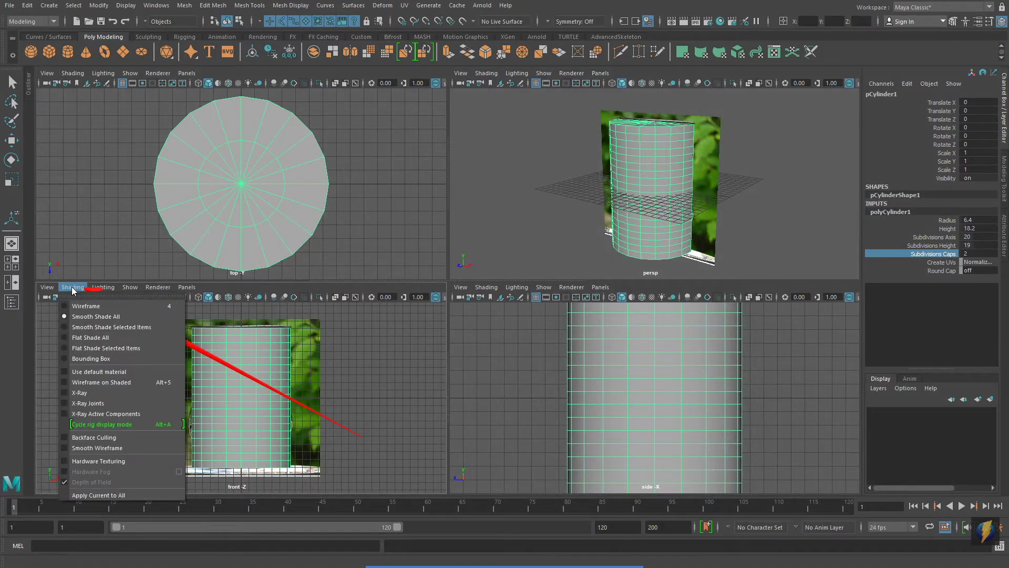
{"action": "left_click", "coordinate": [84, 394]}
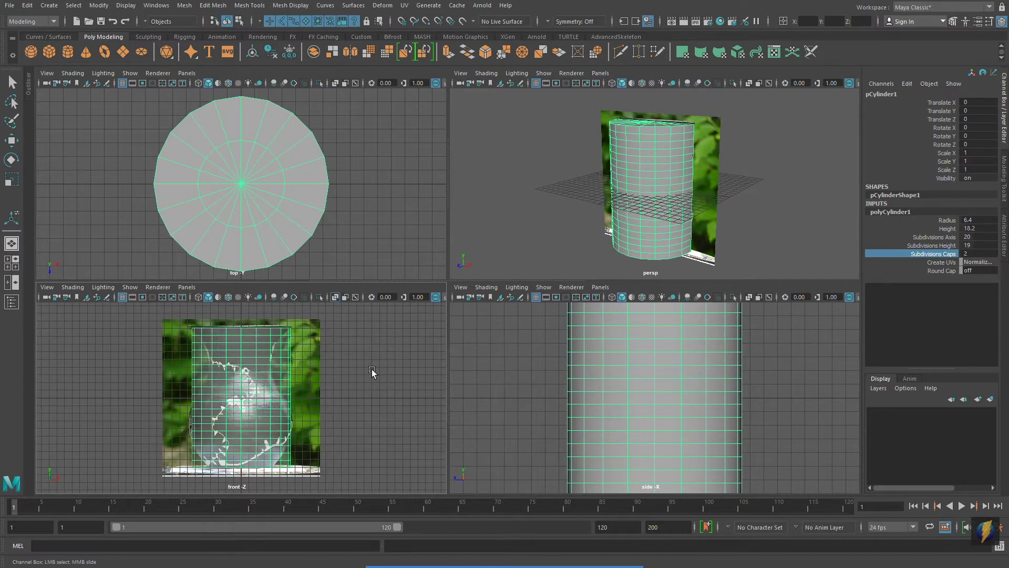
Maximize the front view, deselect the cylinder and turn on Wireframe on Shaded.
{"action": "key", "text": "space"}
{"action": "right_click_drag", "start_coordinate": [338, 343], "coordinate": [456, 352], "text": "alt"}
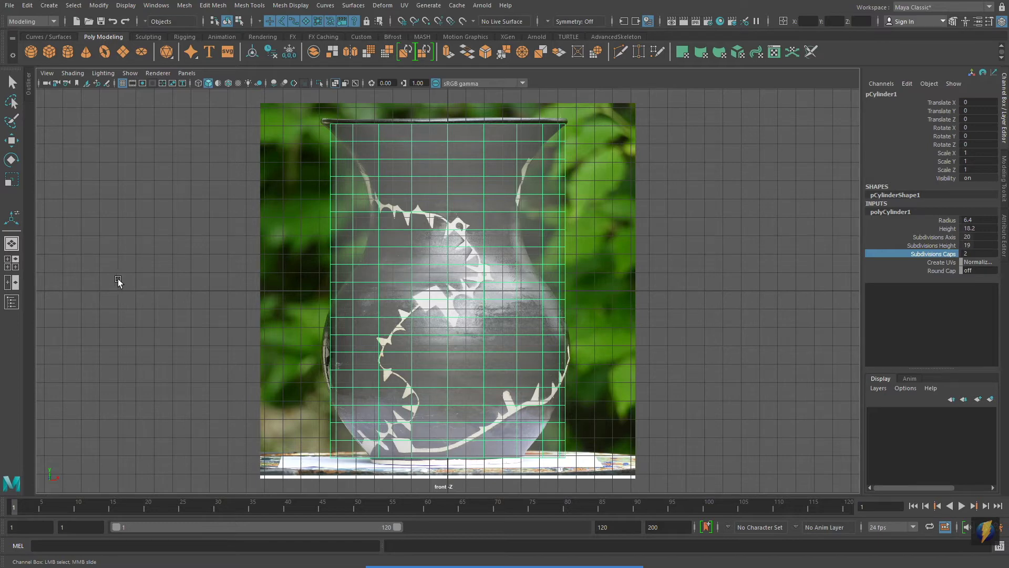
{"action": "left_click", "coordinate": [113, 218]}
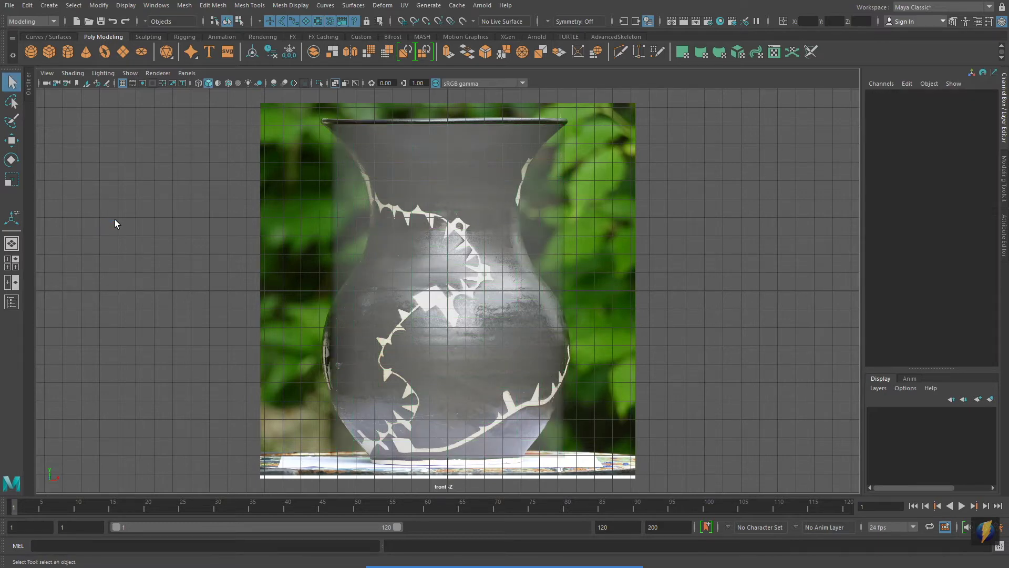
{"action": "left_click", "coordinate": [74, 74]}
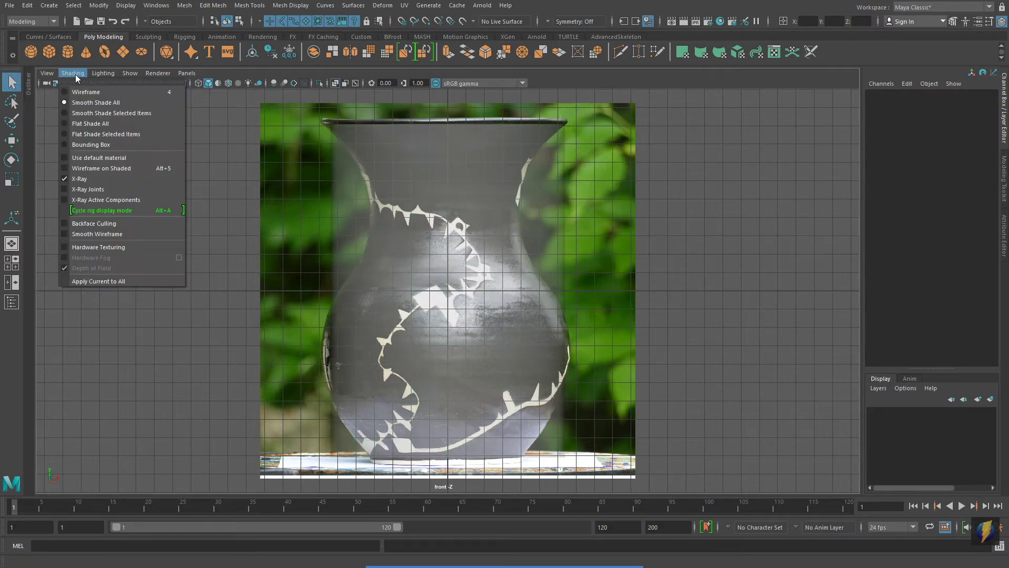
{"action": "left_click", "coordinate": [90, 168]}
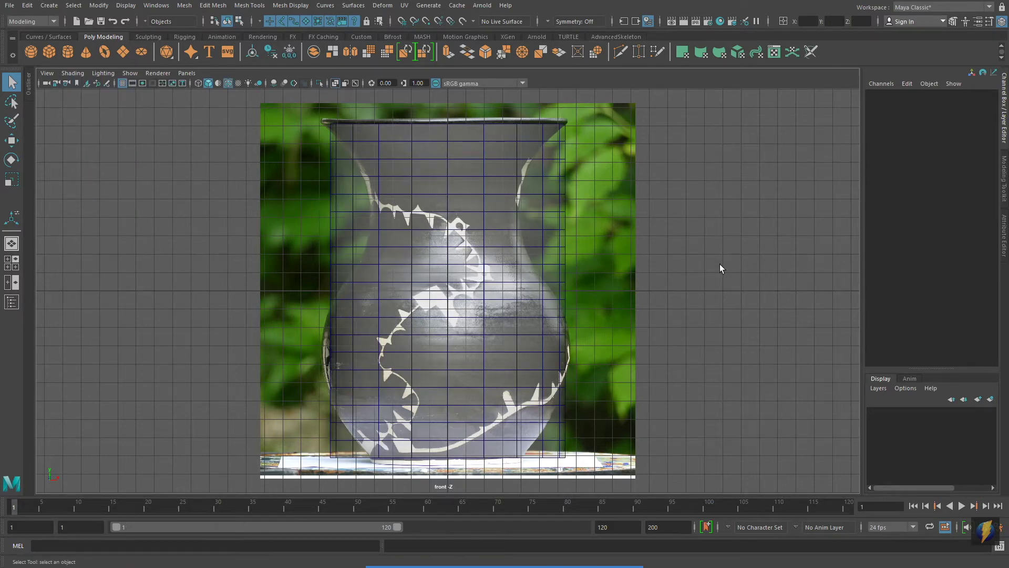
Return to the four-view layout and move the image plane behind the cylinder to about -15.373 in Z.
{"action": "key", "text": "space"}
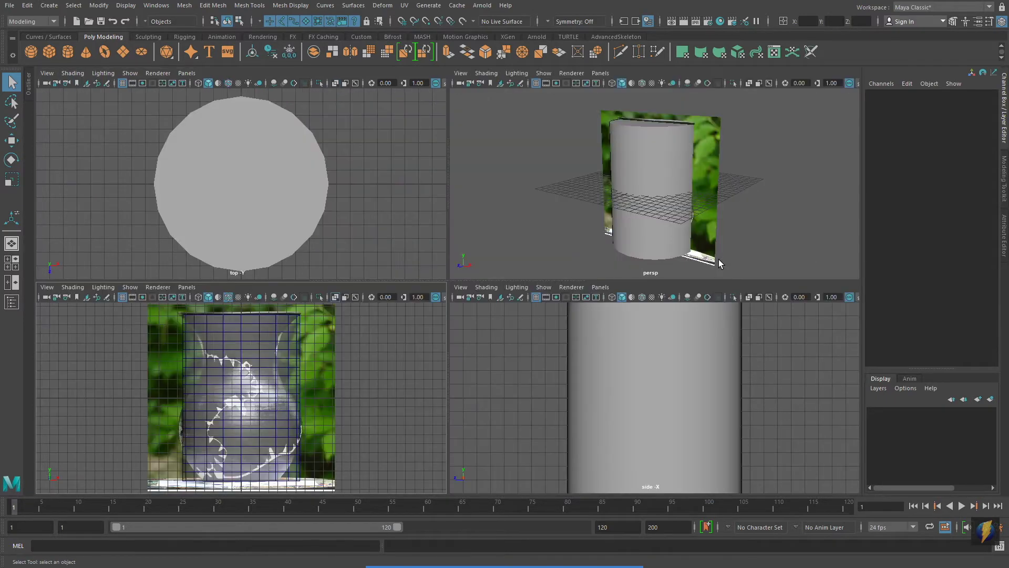
{"action": "left_click_drag", "start_coordinate": [730, 251], "coordinate": [777, 223], "text": "alt"}
{"action": "middle_click_drag", "start_coordinate": [777, 222], "coordinate": [701, 219], "text": "alt"}
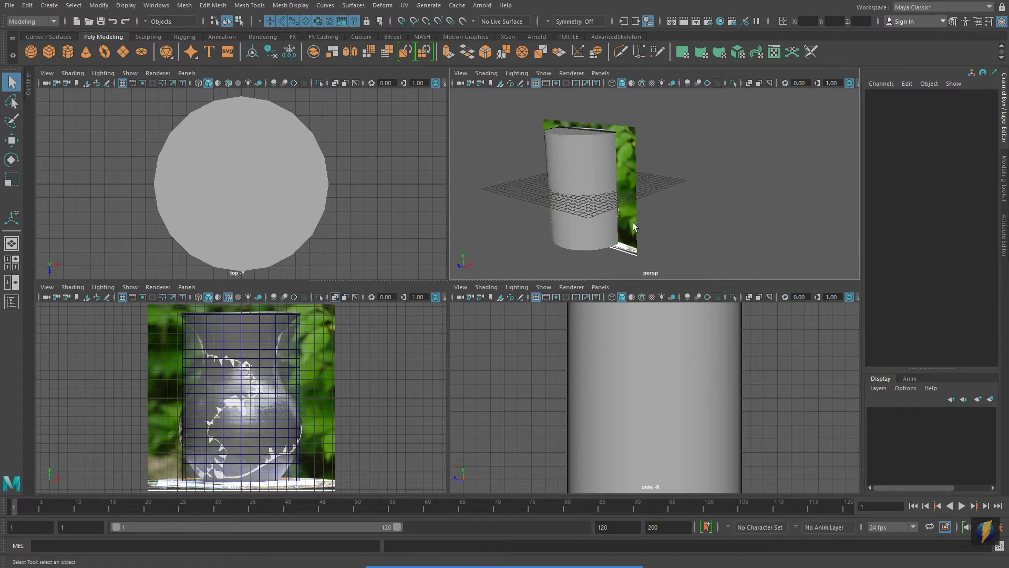
{"action": "left_click", "coordinate": [11, 140]}
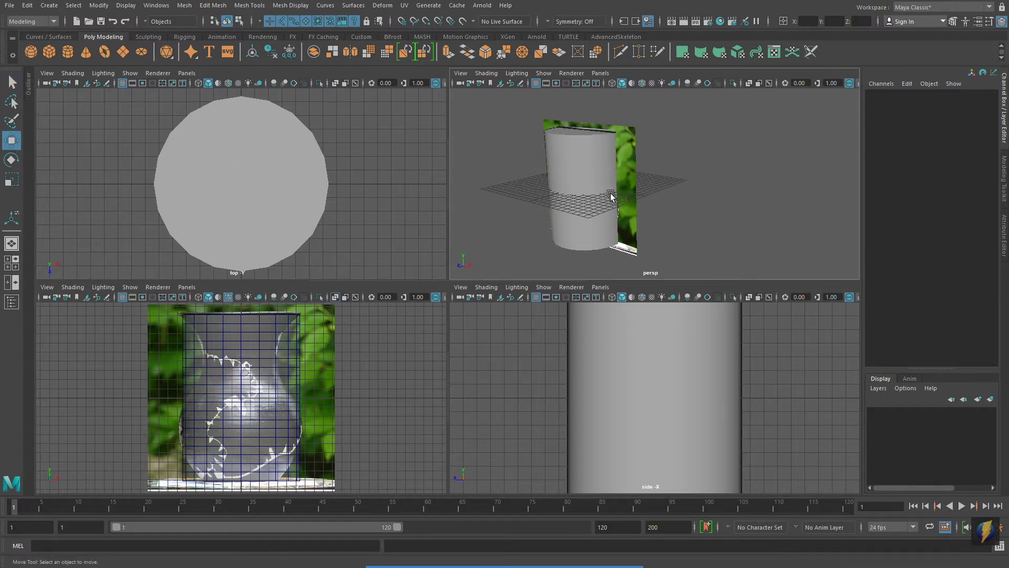
{"action": "left_click", "coordinate": [635, 211]}
{"action": "mouse_move", "coordinate": [698, 225]}
{"action": "left_mouse_down", "text": "alt"}
{"action": "mouse_move", "coordinate": [568, 216]}
{"action": "mouse_move", "coordinate": [711, 227]}
{"action": "left_mouse_up", "text": "alt"}
{"action": "mouse_move", "coordinate": [710, 227]}
{"action": "right_mouse_down", "text": "alt"}
{"action": "mouse_move", "coordinate": [698, 217]}
{"action": "mouse_move", "coordinate": [714, 216]}
{"action": "right_mouse_up", "text": "alt"}
{"action": "middle_click_drag", "start_coordinate": [706, 212], "coordinate": [733, 216], "text": "alt"}
{"action": "right_click_drag", "start_coordinate": [790, 387], "coordinate": [501, 369], "text": "alt"}
{"action": "middle_click_drag", "start_coordinate": [746, 402], "coordinate": [713, 397], "text": "alt"}
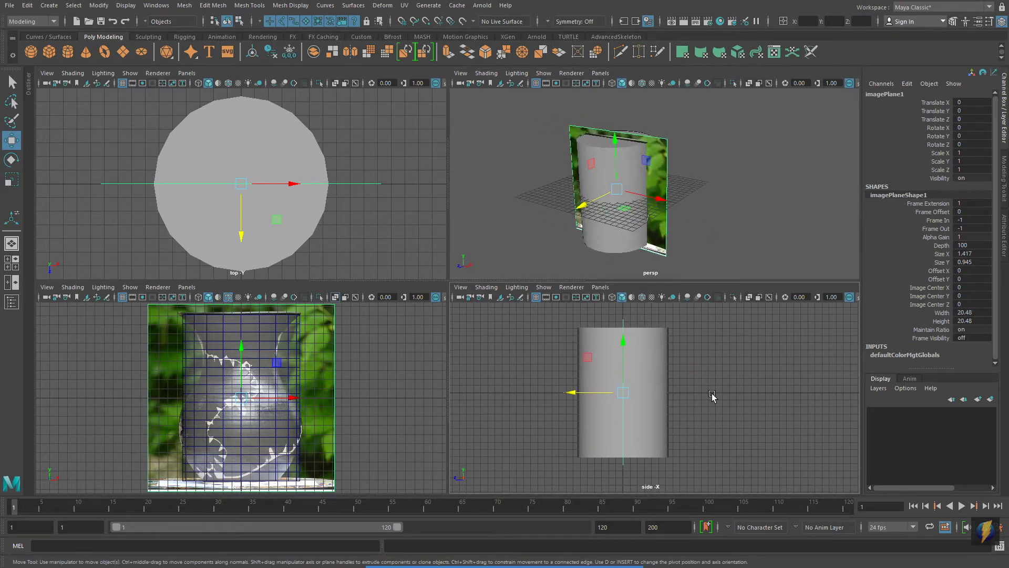
{"action": "left_click_drag", "start_coordinate": [570, 392], "coordinate": [680, 413]}
{"action": "mouse_move", "coordinate": [733, 247]}
{"action": "left_mouse_down", "text": "alt"}
{"action": "mouse_move", "coordinate": [618, 247]}
{"action": "mouse_move", "coordinate": [745, 241]}
{"action": "mouse_move", "coordinate": [727, 242]}
{"action": "left_mouse_up", "text": "alt"}
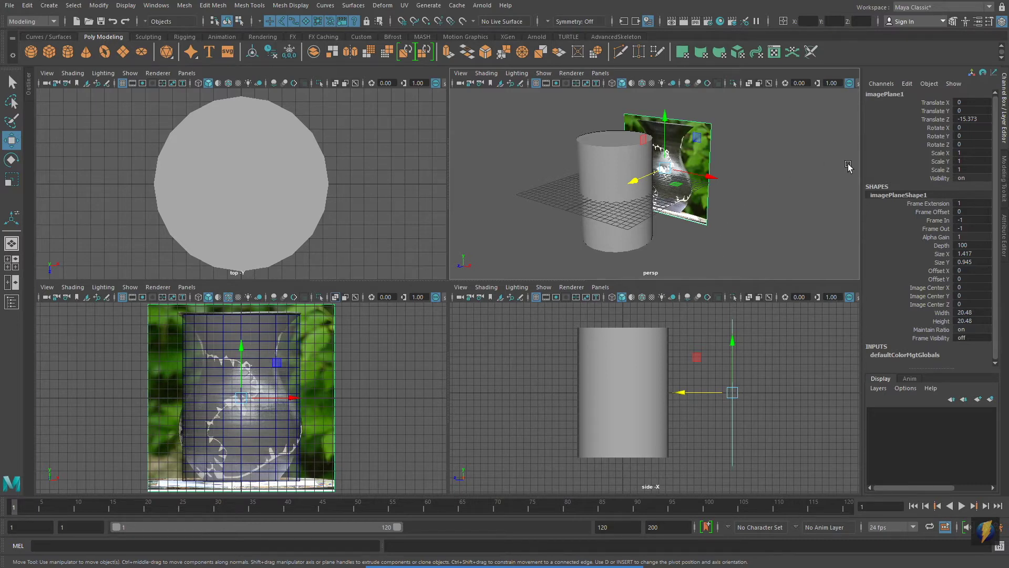
Display the image plane only when looking through the front camera and lower its alpha gain to about 0.429.
{"action": "left_click", "coordinate": [1003, 234]}
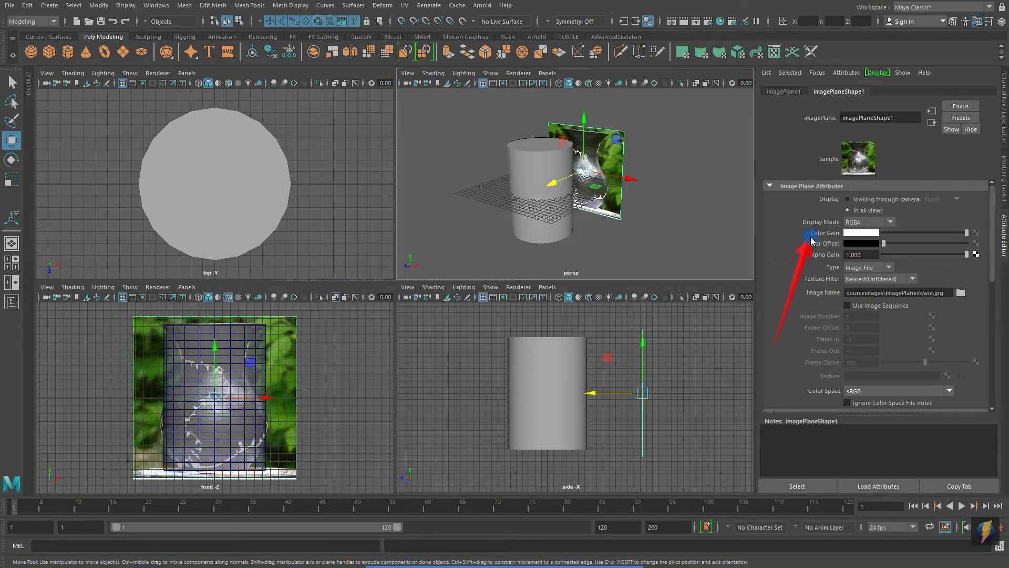
{"action": "left_click", "coordinate": [846, 199]}
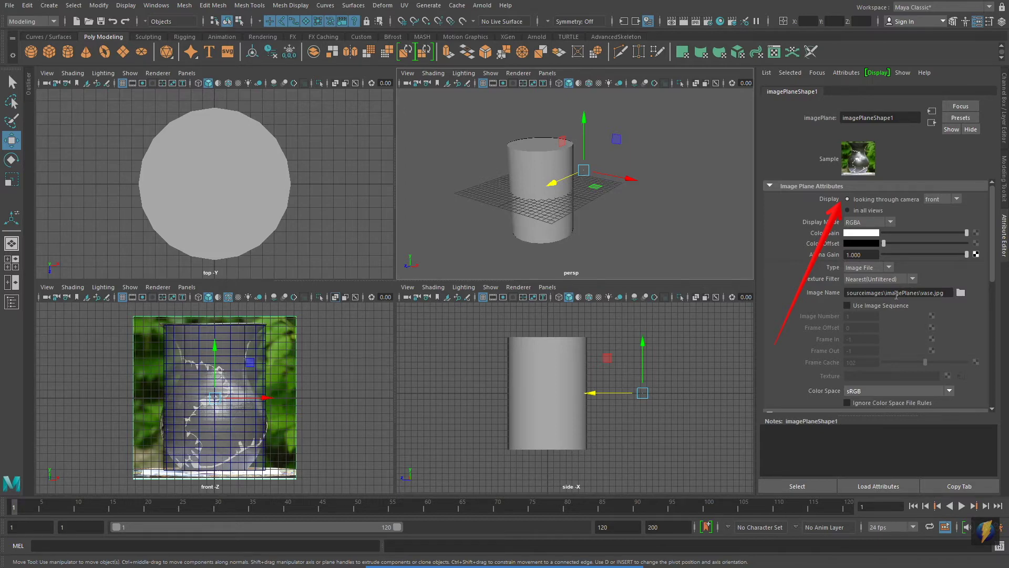
{"action": "mouse_move", "coordinate": [551, 562]}
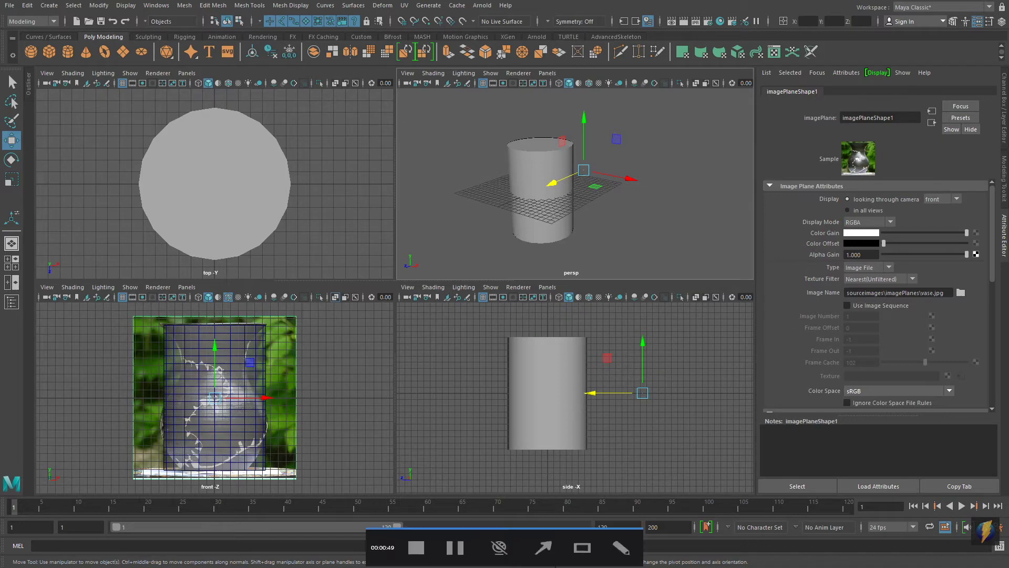
{"action": "left_click_drag", "start_coordinate": [778, 347], "coordinate": [823, 258]}
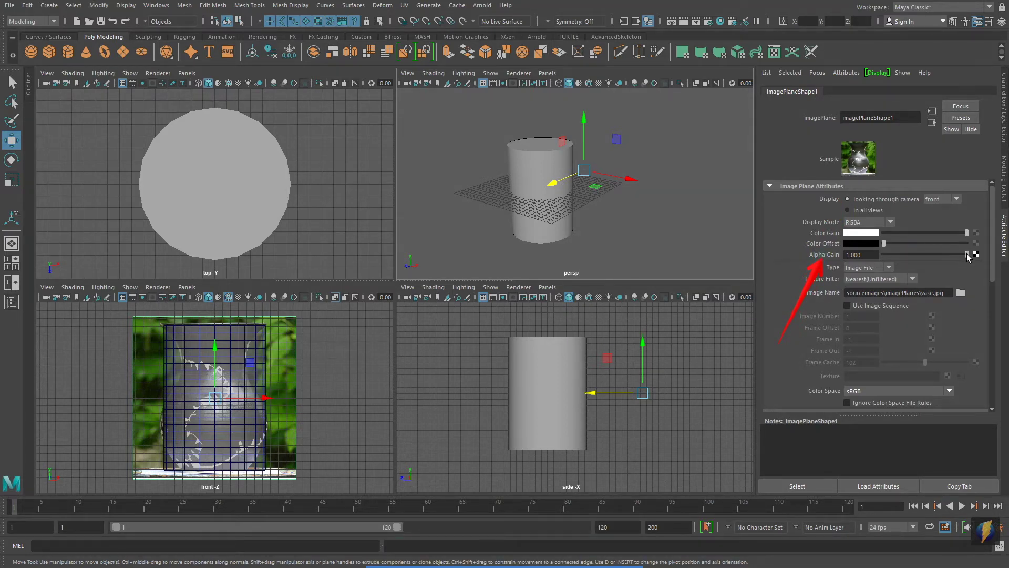
{"action": "left_click_drag", "start_coordinate": [968, 254], "coordinate": [919, 257]}
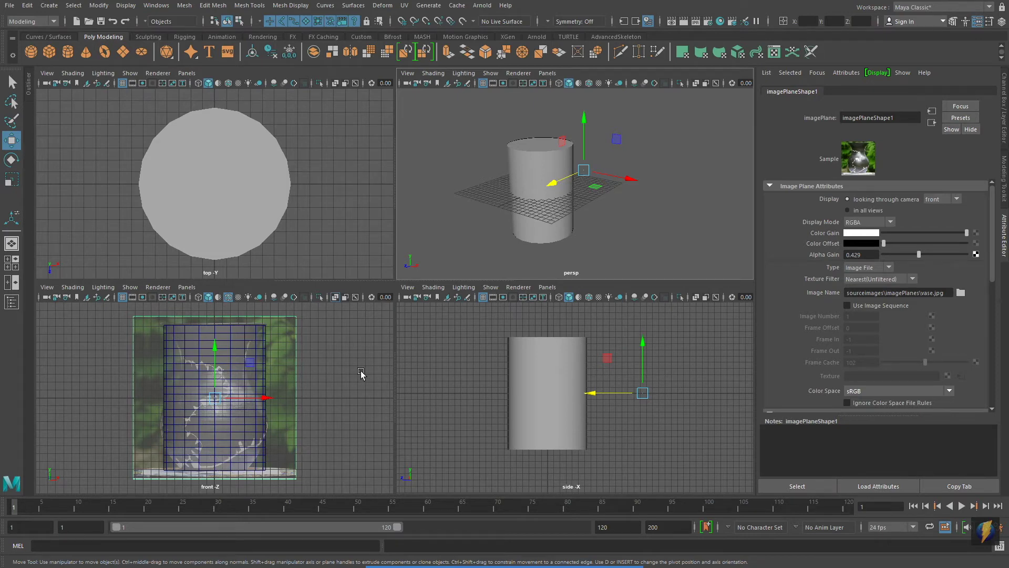
Enlarge the front view to compare the cylinder with the vase image, and return to the four-view layout.
{"action": "key", "text": "space"}
{"action": "right_click_drag", "start_coordinate": [353, 361], "coordinate": [453, 361], "text": "alt"}
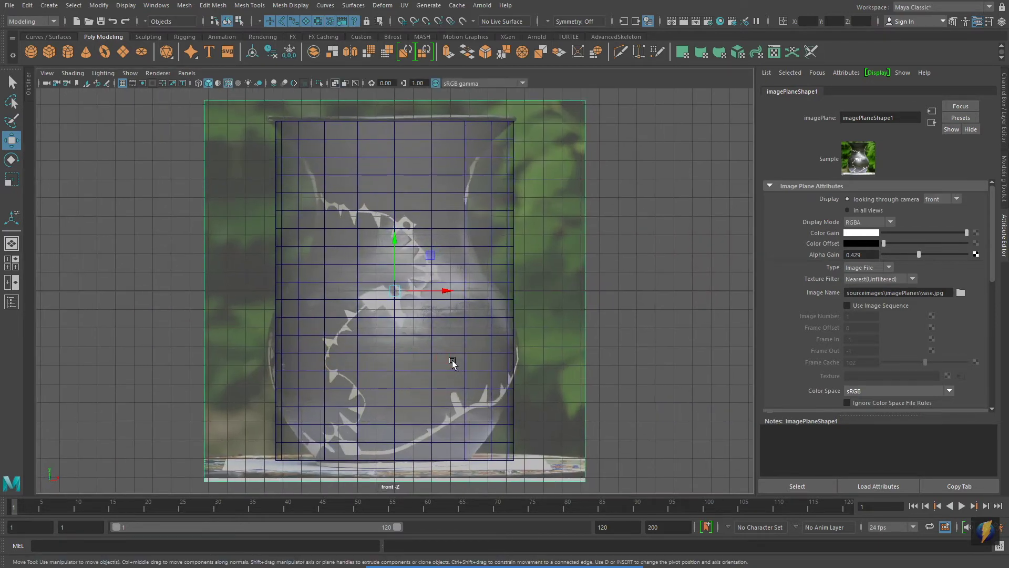
{"action": "middle_click_drag", "start_coordinate": [452, 360], "coordinate": [491, 357], "text": "alt"}
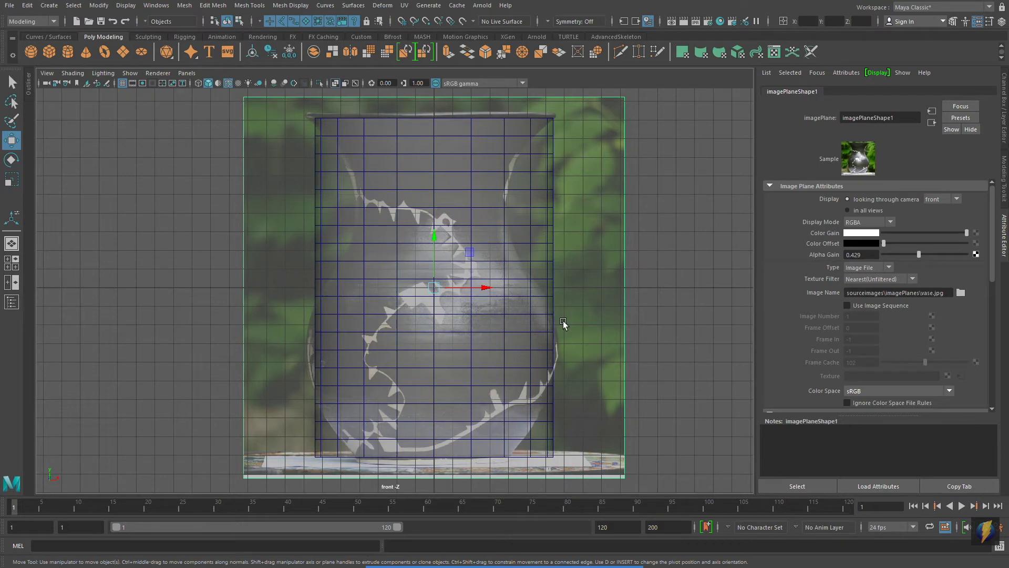
{"action": "left_click", "coordinate": [528, 286]}
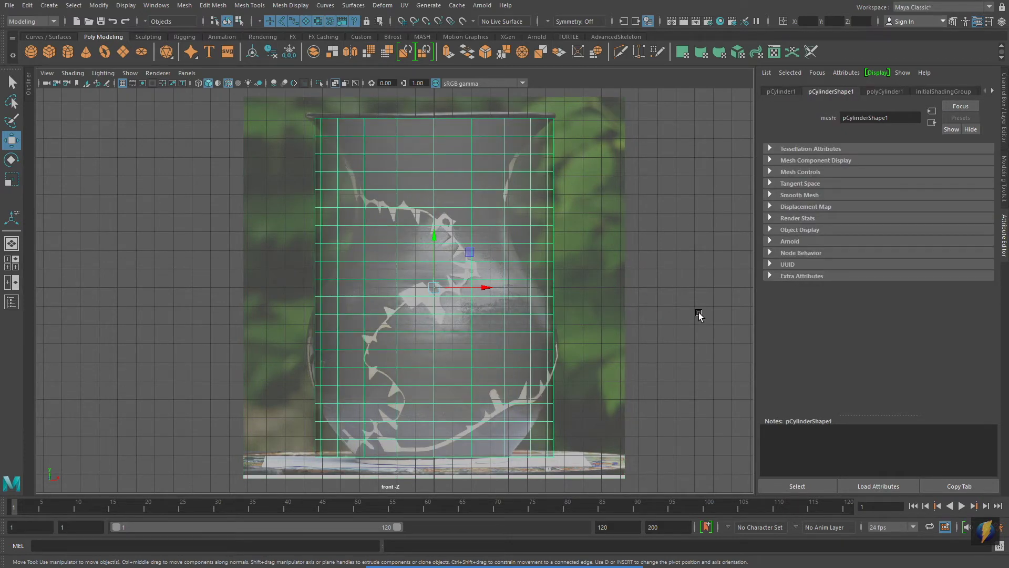
{"action": "key", "text": "space"}
{"action": "left_click", "coordinate": [628, 227]}
{"action": "left_click_drag", "start_coordinate": [637, 231], "coordinate": [632, 224], "text": "alt"}
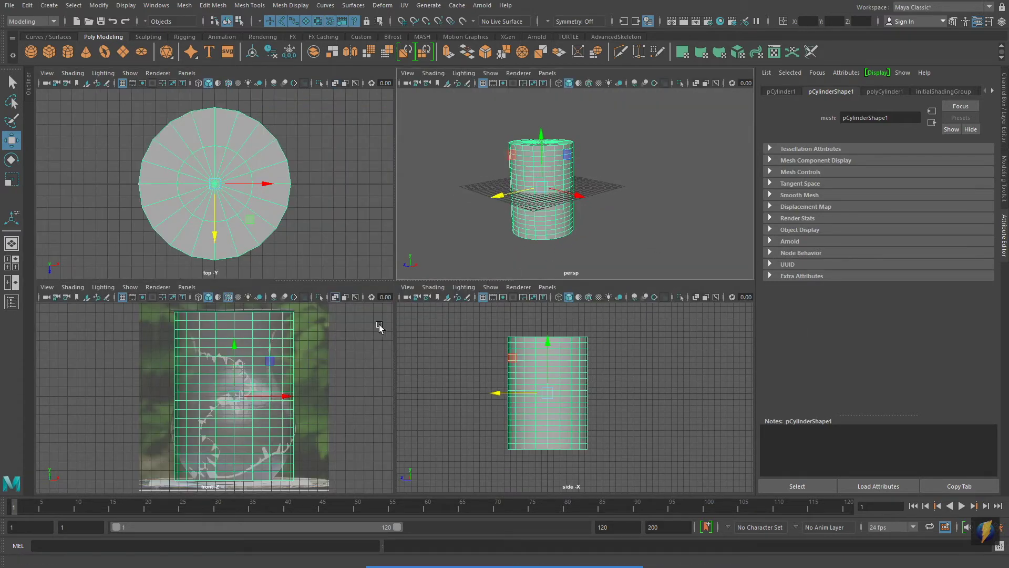
Create a display layer from the selected image plane and test it by hiding and showing the layer.
{"action": "left_click", "coordinate": [327, 366]}
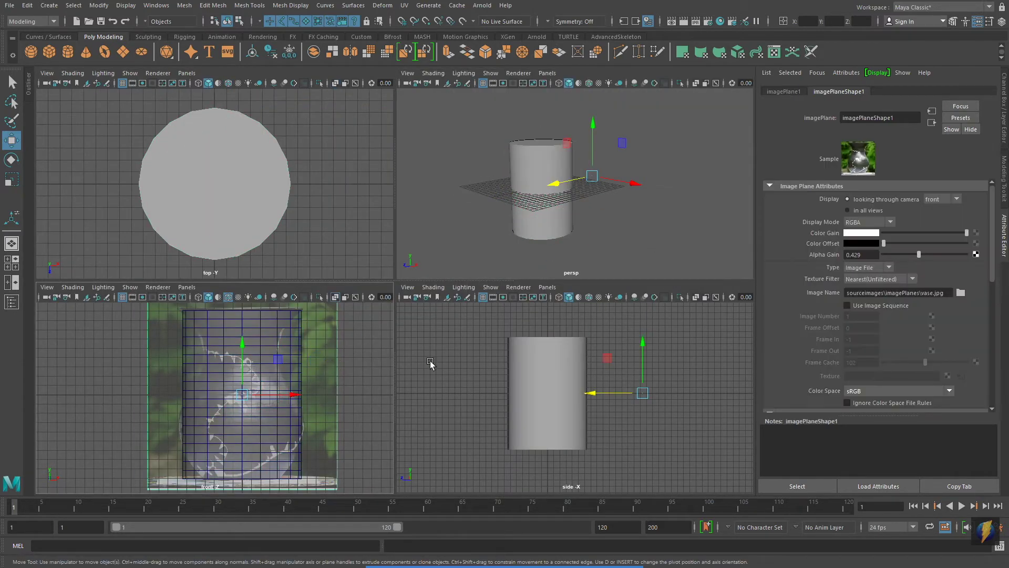
{"action": "left_click", "coordinate": [1006, 106]}
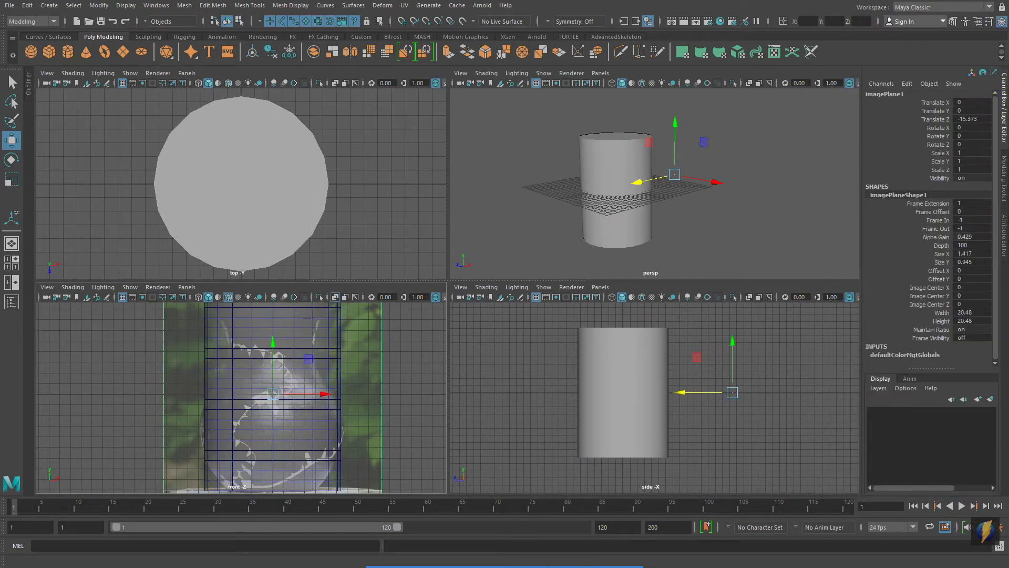
{"action": "left_click", "coordinate": [879, 388]}
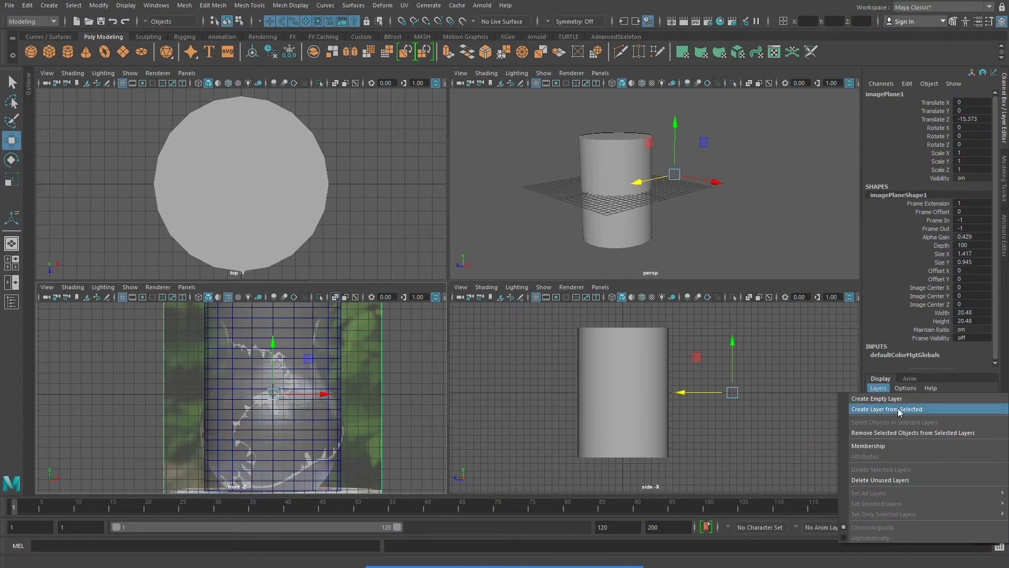
{"action": "left_click", "coordinate": [937, 408]}
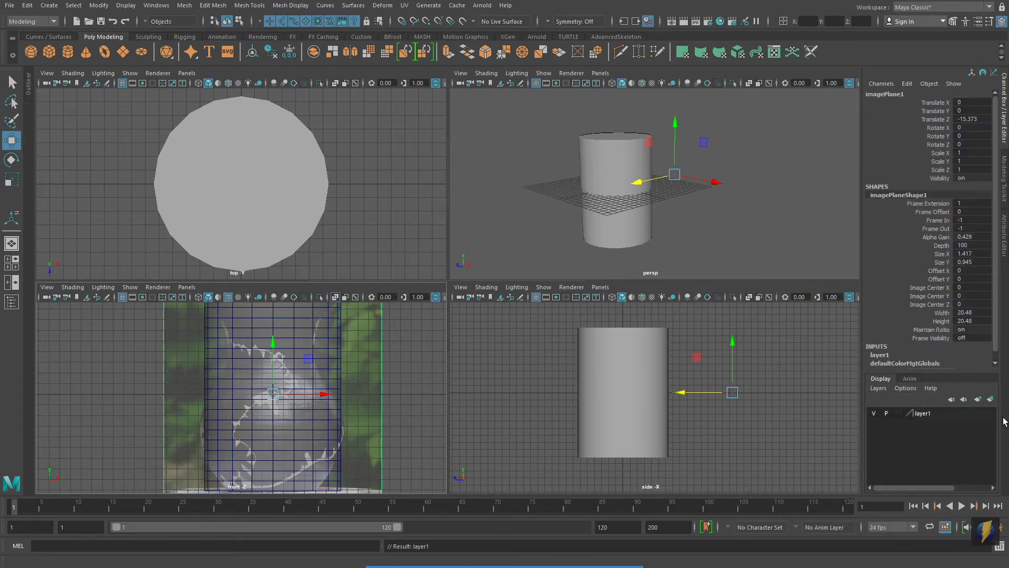
{"action": "left_click", "coordinate": [873, 413]}
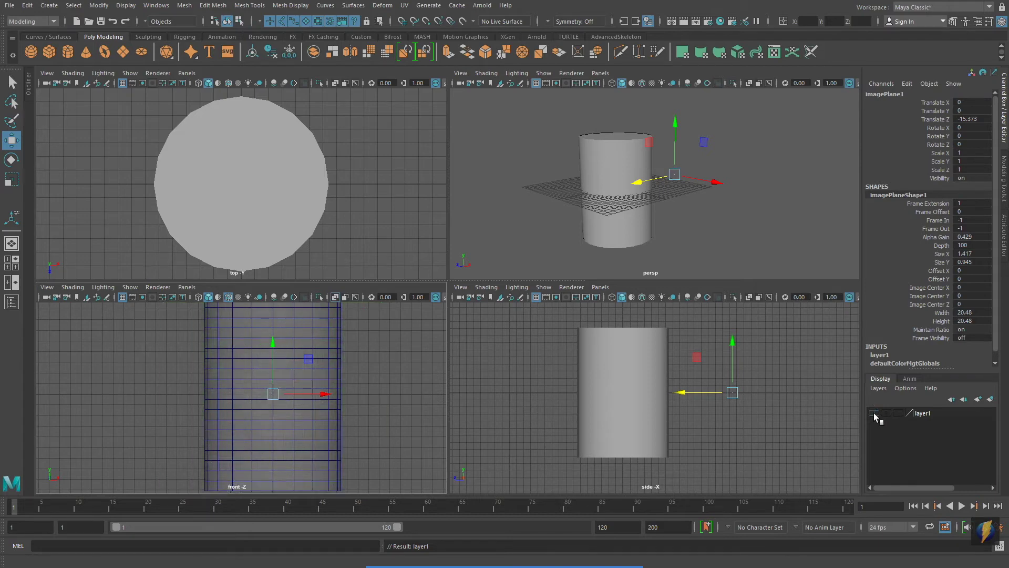
{"action": "left_click", "coordinate": [874, 413]}
Rename the image plane's display layer to templateLayer.
{"action": "double_click", "coordinate": [926, 415]}
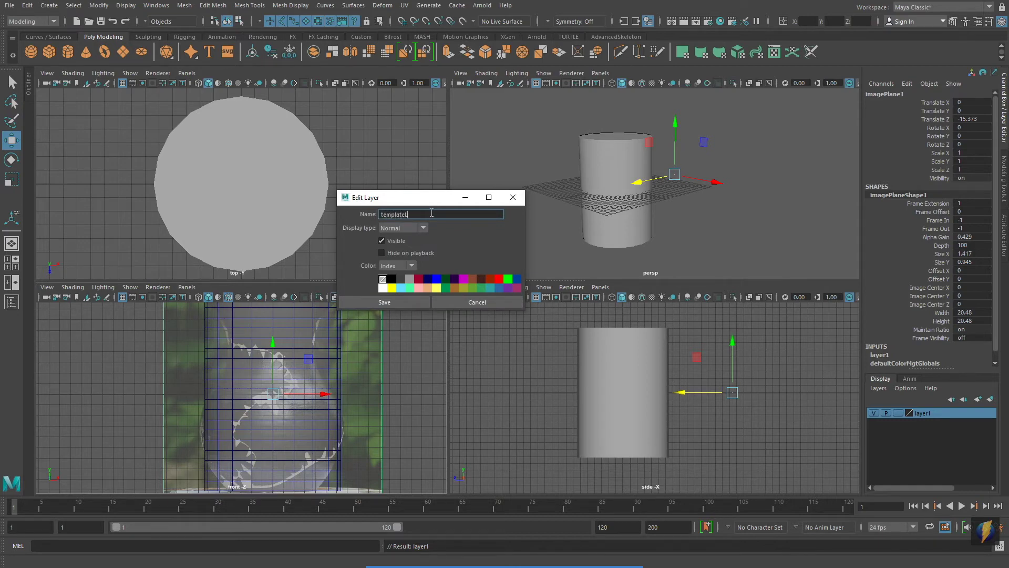
{"action": "key", "text": "Return"}
{"action": "left_click", "coordinate": [405, 302]}
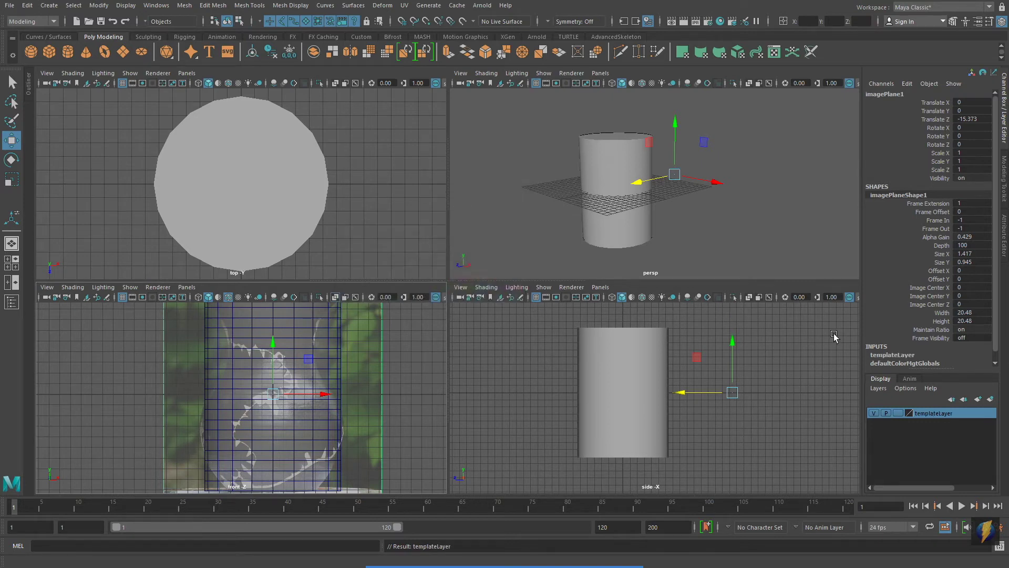
Set templateLayer to Reference display and check in the front view that the image plane cannot be selected.
{"action": "left_click", "coordinate": [872, 413]}
{"action": "left_click", "coordinate": [872, 414]}
{"action": "left_click", "coordinate": [403, 429]}
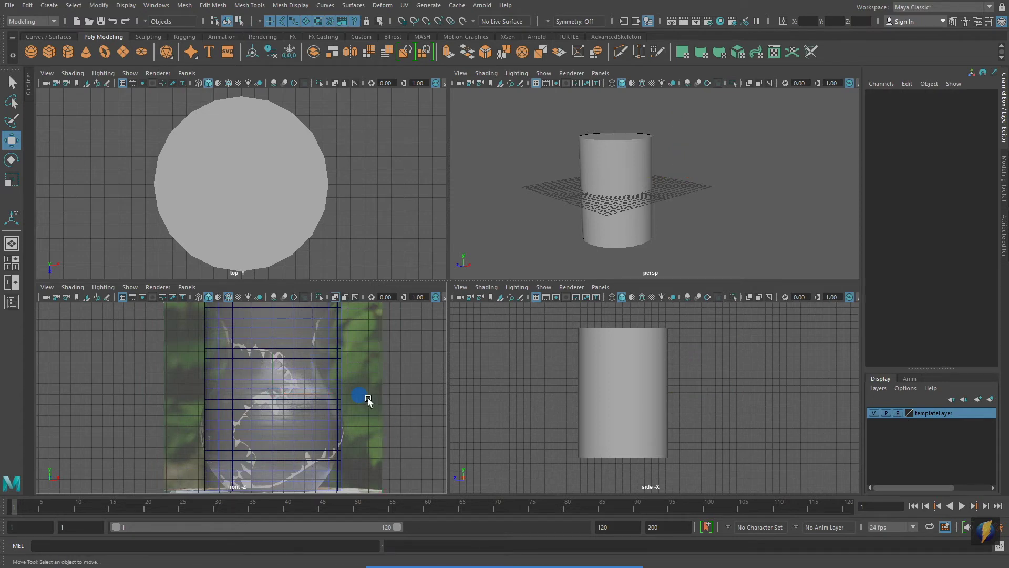
{"action": "left_click_drag", "start_coordinate": [406, 379], "coordinate": [352, 442]}
{"action": "key", "text": "space"}
{"action": "middle_click_drag", "start_coordinate": [444, 358], "coordinate": [460, 343], "text": "alt"}
{"action": "right_click_drag", "start_coordinate": [542, 325], "coordinate": [408, 317], "text": "alt"}
{"action": "middle_click_drag", "start_coordinate": [430, 293], "coordinate": [421, 392], "text": "alt"}
{"action": "right_click_drag", "start_coordinate": [395, 362], "coordinate": [518, 341], "text": "alt"}
{"action": "middle_click_drag", "start_coordinate": [501, 312], "coordinate": [476, 382], "text": "alt"}
Select the edge loop around the cylinder's top rim in the maximized perspective view.
{"action": "key", "text": "space"}
{"action": "key", "text": "space"}
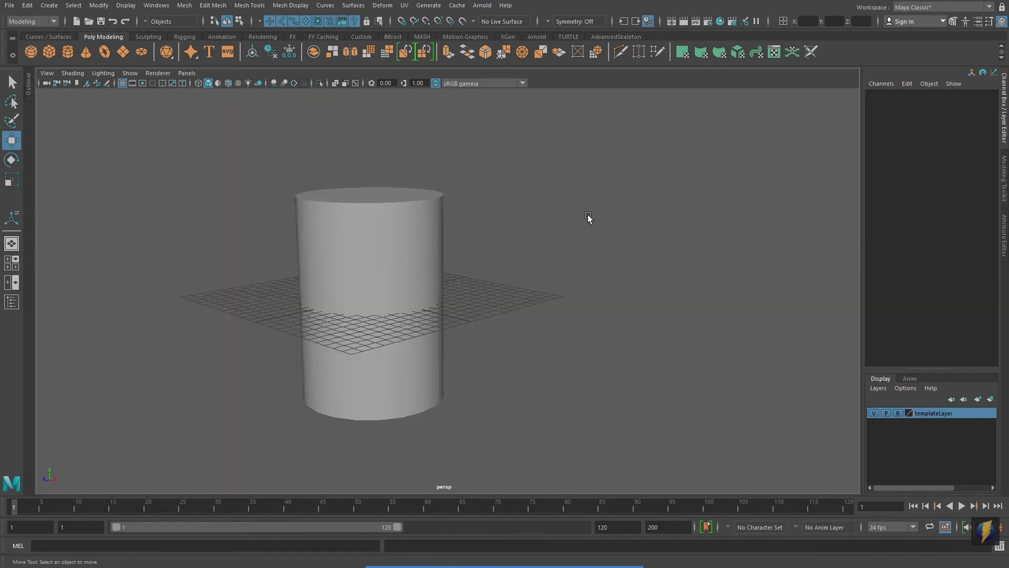
{"action": "left_click_drag", "start_coordinate": [566, 226], "coordinate": [482, 257], "text": "alt"}
{"action": "left_click", "coordinate": [379, 284]}
{"action": "scroll", "coordinate": [377, 279], "scroll_direction": "up", "scroll_amount": 3}
{"action": "middle_click_drag", "start_coordinate": [373, 266], "coordinate": [480, 328], "text": "alt"}
{"action": "right_click_drag", "start_coordinate": [466, 266], "coordinate": [462, 239]}
{"action": "left_click", "coordinate": [459, 244]}
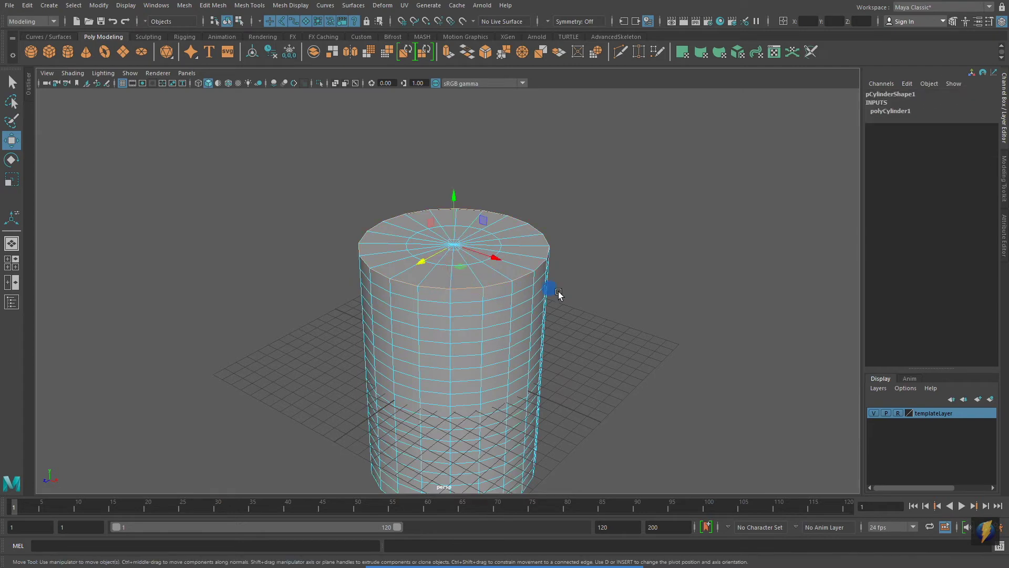
In the front view, scale the top rim loop outward to about 1.054 to match the vase's lip.
{"action": "key", "text": "space"}
{"action": "key", "text": "space"}
{"action": "right_click_drag", "start_coordinate": [389, 372], "coordinate": [525, 359], "text": "alt"}
{"action": "middle_click_drag", "start_coordinate": [524, 359], "coordinate": [489, 367], "text": "alt"}
{"action": "key", "text": "r"}
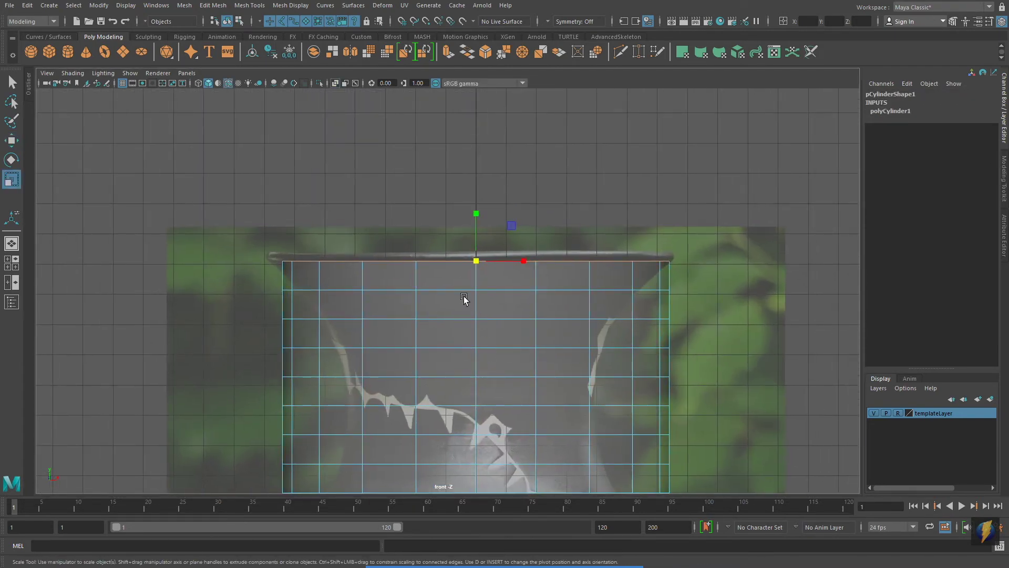
{"action": "left_click_drag", "start_coordinate": [478, 263], "coordinate": [494, 263]}
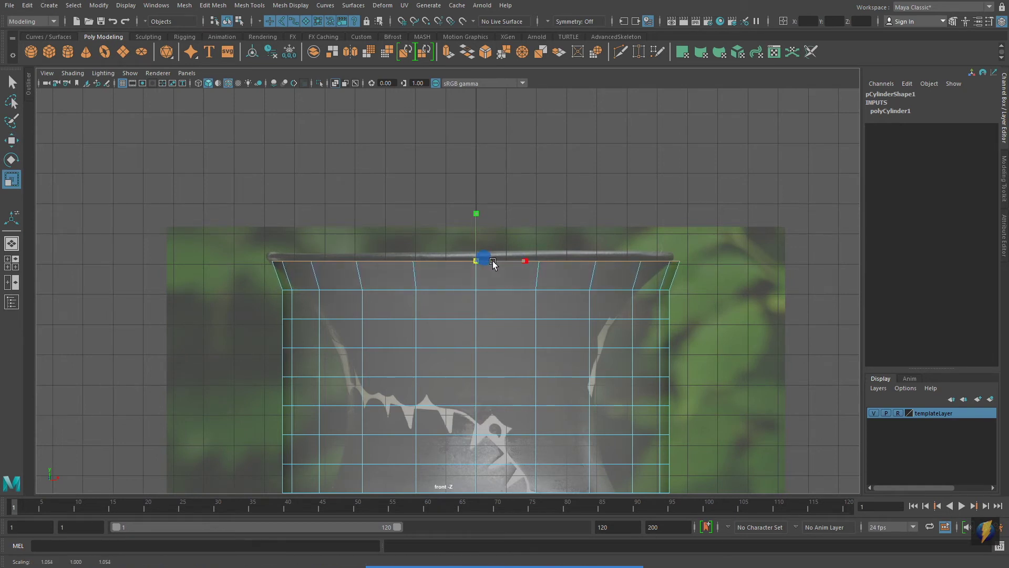
Scale the four edge loops below the rim inward one by one to follow the vase's flared neck.
{"action": "double_click", "coordinate": [488, 289]}
{"action": "left_click_drag", "start_coordinate": [478, 292], "coordinate": [448, 292]}
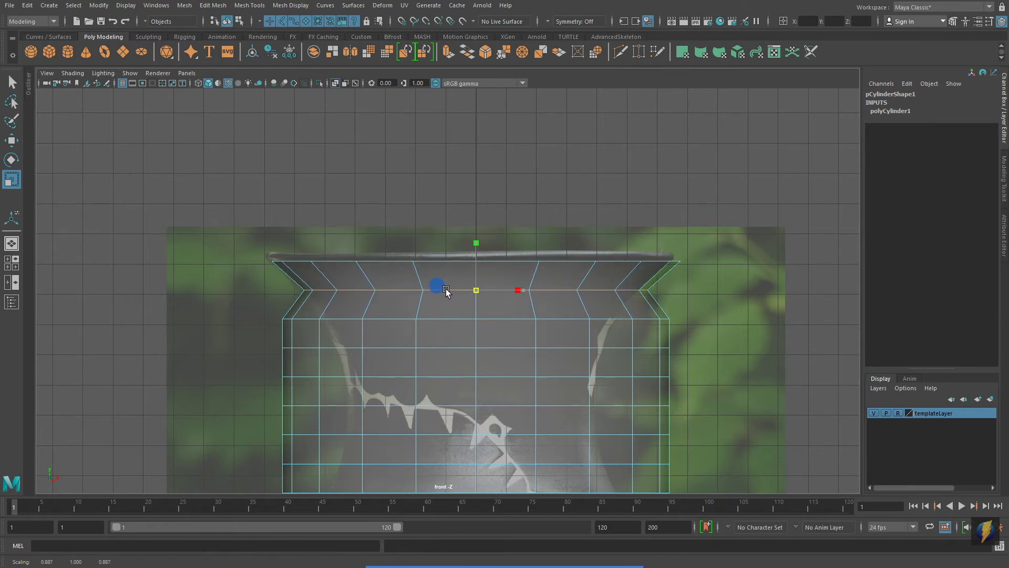
{"action": "double_click", "coordinate": [475, 319]}
{"action": "left_click_drag", "start_coordinate": [476, 318], "coordinate": [417, 319]}
{"action": "double_click", "coordinate": [440, 347]}
{"action": "left_click_drag", "start_coordinate": [476, 347], "coordinate": [399, 344]}
{"action": "middle_click_drag", "start_coordinate": [573, 387], "coordinate": [558, 282], "text": "alt"}
{"action": "left_click_drag", "start_coordinate": [546, 244], "coordinate": [367, 244]}
{"action": "double_click", "coordinate": [441, 272]}
{"action": "left_click_drag", "start_coordinate": [461, 271], "coordinate": [365, 271]}
Scale the next four edge loops inward to follow the lower neck and the start of the shoulder.
{"action": "middle_click_drag", "start_coordinate": [440, 299], "coordinate": [477, 224], "text": "alt"}
{"action": "double_click", "coordinate": [492, 226]}
{"action": "left_click_drag", "start_coordinate": [497, 227], "coordinate": [402, 228]}
{"action": "double_click", "coordinate": [505, 255]}
{"action": "left_click_drag", "start_coordinate": [497, 256], "coordinate": [415, 256]}
{"action": "double_click", "coordinate": [467, 284]}
{"action": "left_click_drag", "start_coordinate": [498, 285], "coordinate": [436, 284]}
{"action": "middle_click_drag", "start_coordinate": [505, 295], "coordinate": [501, 176], "text": "alt"}
{"action": "double_click", "coordinate": [484, 194]}
{"action": "left_click_drag", "start_coordinate": [484, 194], "coordinate": [461, 192]}
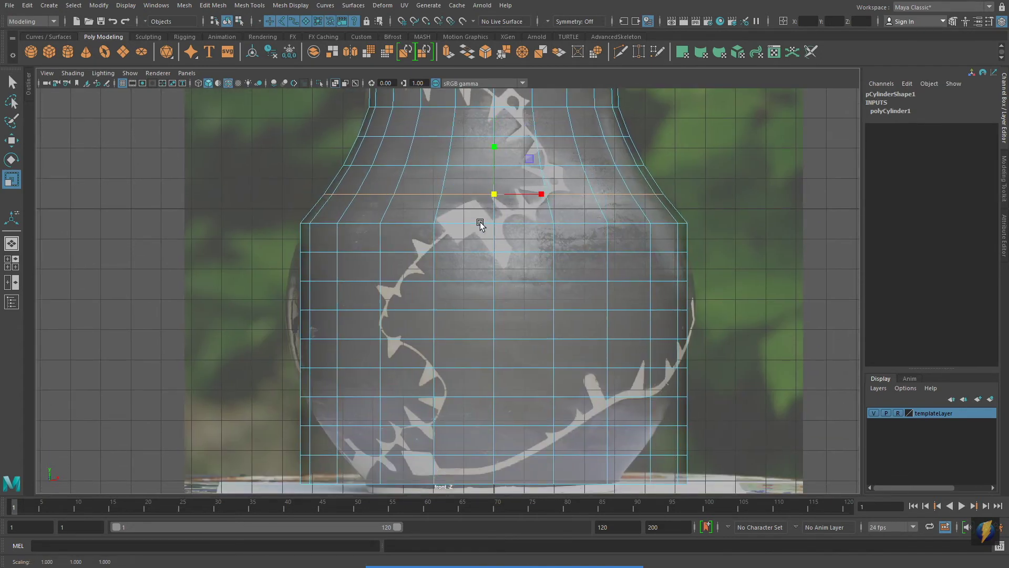
Scale the edge loops around the shoulder and belly to match the vase's rounded outline in the image.
{"action": "double_click", "coordinate": [474, 252]}
{"action": "left_click_drag", "start_coordinate": [494, 252], "coordinate": [484, 225]}
{"action": "double_click", "coordinate": [471, 223]}
{"action": "double_click", "coordinate": [466, 281]}
{"action": "left_click_drag", "start_coordinate": [486, 278], "coordinate": [564, 291]}
{"action": "middle_click_drag", "start_coordinate": [564, 292], "coordinate": [546, 194], "text": "alt"}
{"action": "double_click", "coordinate": [508, 213]}
{"action": "left_click_drag", "start_coordinate": [476, 212], "coordinate": [448, 322]}
Scale the lower edge loops and the bottom ring to taper the mesh toward the vase's base.
{"action": "double_click", "coordinate": [496, 242]}
{"action": "double_click", "coordinate": [492, 270]}
{"action": "double_click", "coordinate": [480, 299]}
{"action": "double_click", "coordinate": [484, 328]}
{"action": "double_click", "coordinate": [549, 357]}
{"action": "left_click_drag", "start_coordinate": [556, 357], "coordinate": [409, 352]}
{"action": "left_click", "coordinate": [246, 372]}
{"action": "double_click", "coordinate": [476, 387]}
{"action": "left_click_drag", "start_coordinate": [475, 387], "coordinate": [377, 370]}
Examine the shaped vase in the front, four-view and perspective displays.
{"action": "scroll", "coordinate": [482, 364], "scroll_direction": "down", "scroll_amount": 4}
{"action": "middle_click_drag", "start_coordinate": [646, 259], "coordinate": [640, 389], "text": "alt"}
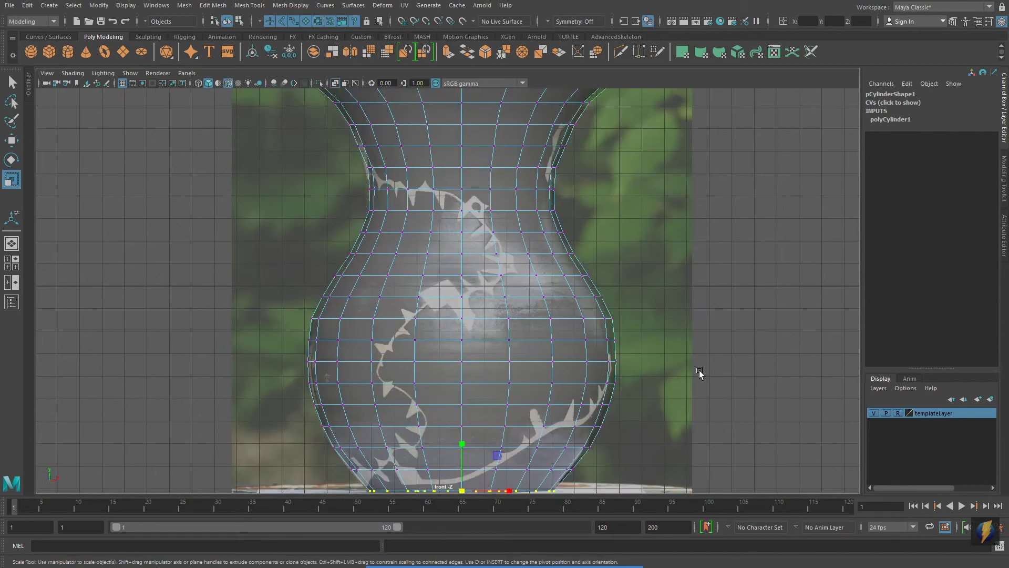
{"action": "scroll", "coordinate": [639, 388], "scroll_direction": "down", "scroll_amount": 3}
{"action": "key", "text": "space"}
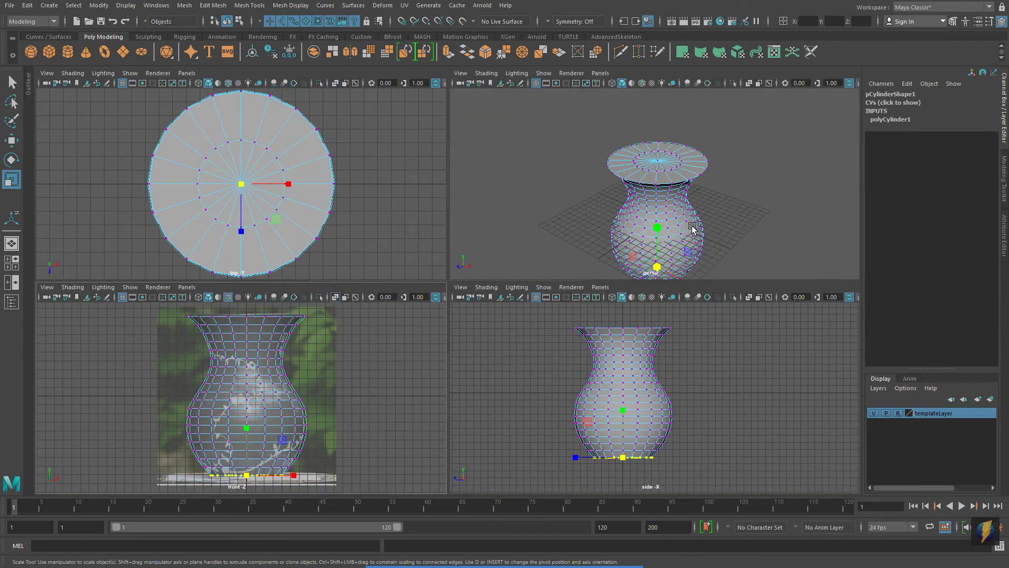
{"action": "key", "text": "space"}
{"action": "left_click_drag", "start_coordinate": [604, 288], "coordinate": [572, 275], "text": "alt"}
{"action": "right_click_drag", "start_coordinate": [572, 274], "coordinate": [432, 243], "text": "alt"}
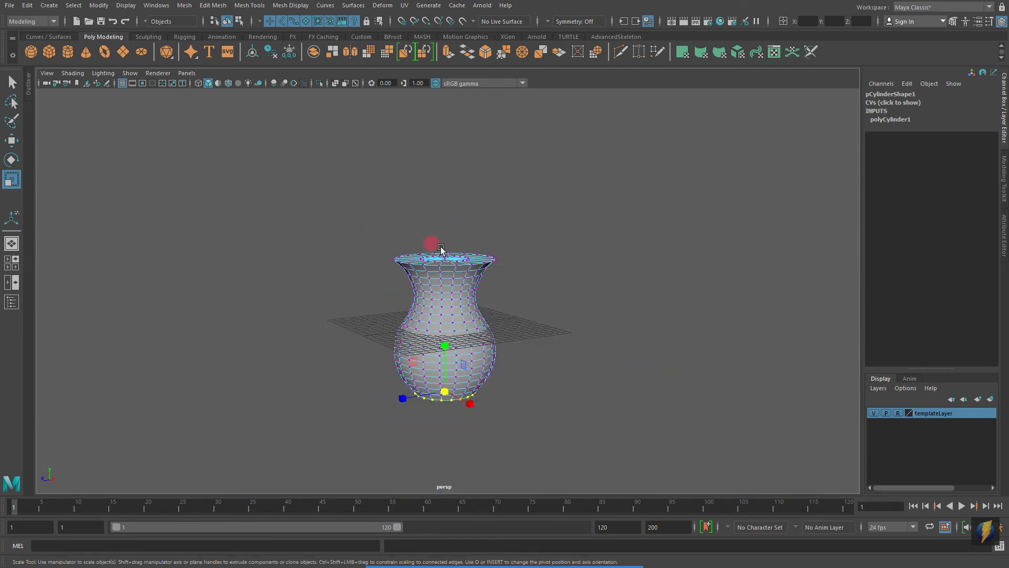
{"action": "middle_click_drag", "start_coordinate": [440, 248], "coordinate": [477, 227], "text": "alt"}
{"action": "left_click_drag", "start_coordinate": [477, 226], "coordinate": [480, 244], "text": "alt"}
{"action": "key", "text": "space"}
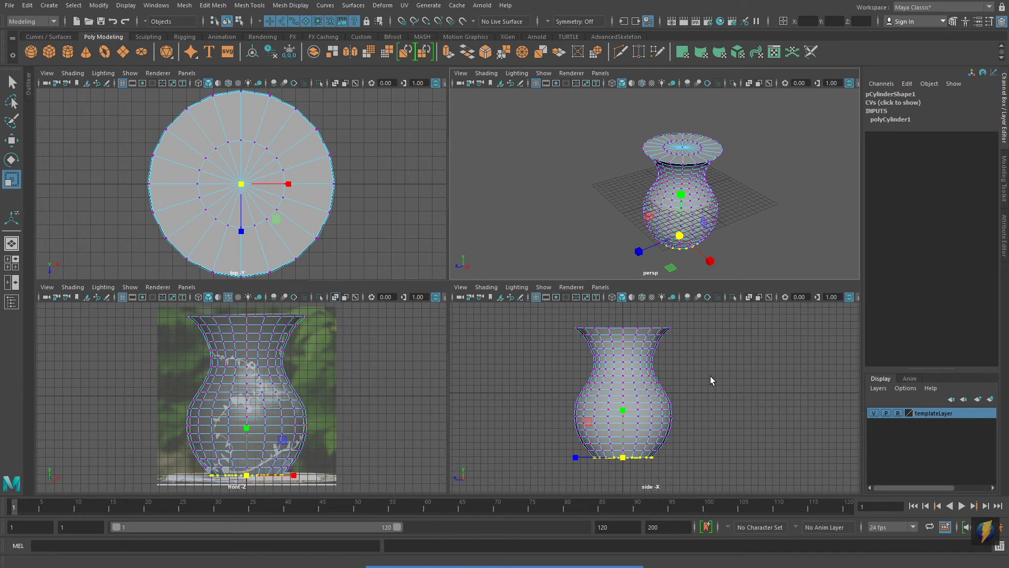
Select the body faces in the side view, invert the selection and delete the top cap to open the vase's mouth.
{"action": "key", "text": "space"}
{"action": "right_click_drag", "start_coordinate": [369, 258], "coordinate": [367, 282]}
{"action": "left_click_drag", "start_coordinate": [220, 444], "coordinate": [616, 155]}
{"action": "key", "text": "space"}
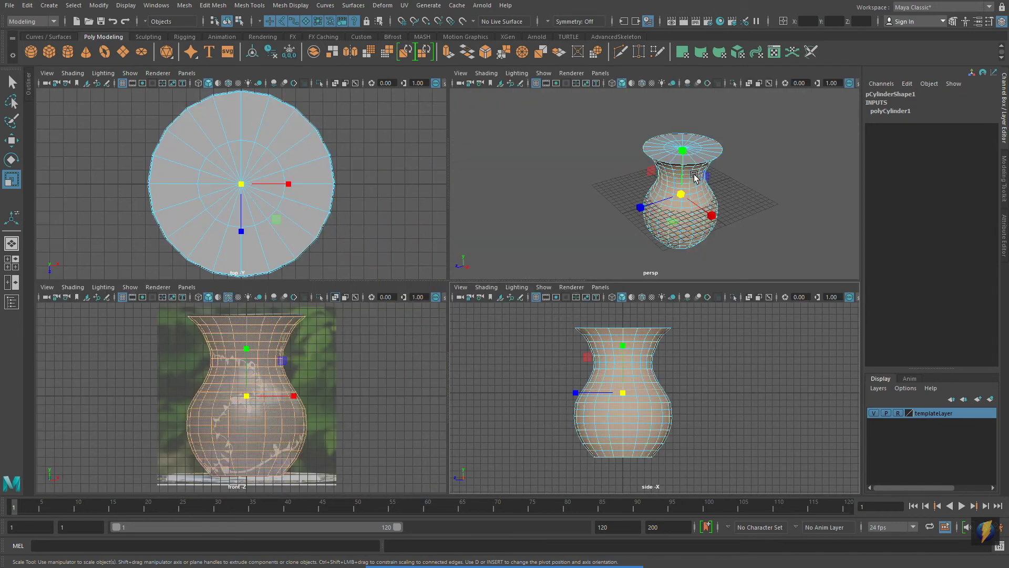
{"action": "key", "text": "space"}
{"action": "mouse_move", "coordinate": [673, 221]}
{"action": "left_mouse_down", "text": "alt"}
{"action": "mouse_move", "coordinate": [674, 257]}
{"action": "mouse_move", "coordinate": [676, 142]}
{"action": "mouse_move", "coordinate": [671, 234]}
{"action": "left_mouse_up", "text": "alt"}
{"action": "left_click_drag", "start_coordinate": [347, 143], "coordinate": [832, 466]}
{"action": "key", "text": "Delete"}
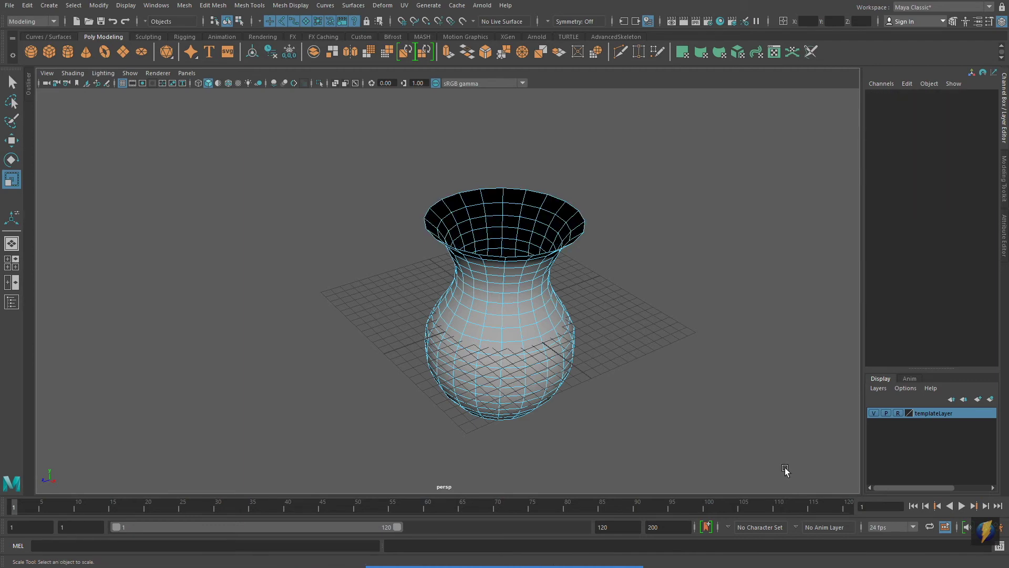
Select the whole vase in object mode and extrude all its faces with a Local Translate Z of about -0.422.
{"action": "left_click_drag", "start_coordinate": [615, 342], "coordinate": [581, 316], "text": "alt"}
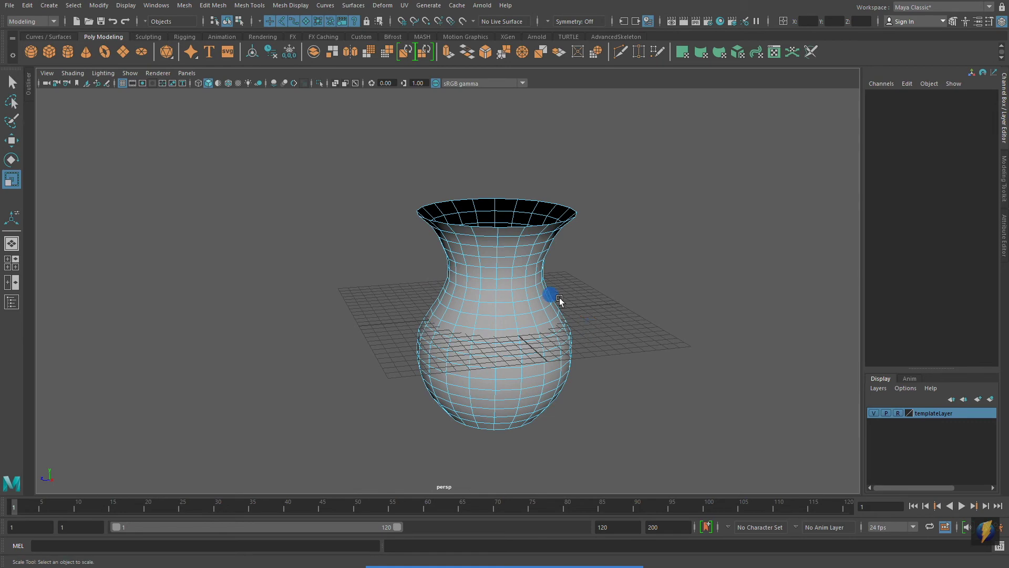
{"action": "right_click_drag", "start_coordinate": [533, 275], "coordinate": [568, 253]}
{"action": "left_click", "coordinate": [611, 267]}
{"action": "left_click_drag", "start_coordinate": [608, 275], "coordinate": [514, 309], "text": "alt"}
{"action": "left_click", "coordinate": [514, 308]}
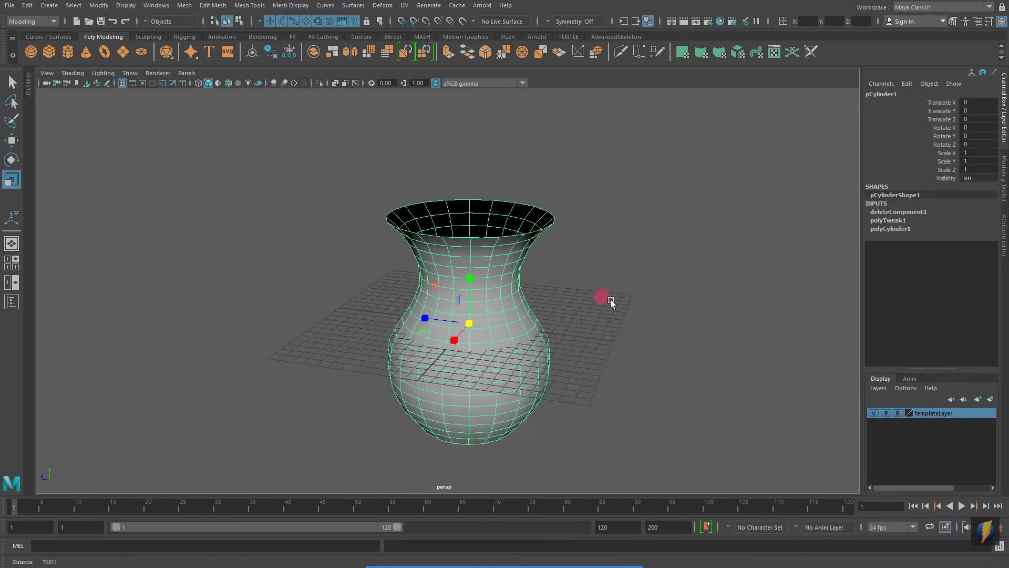
{"action": "right_click_drag", "start_coordinate": [586, 297], "coordinate": [654, 285], "text": "alt"}
{"action": "middle_click_drag", "start_coordinate": [653, 285], "coordinate": [659, 279], "text": "alt"}
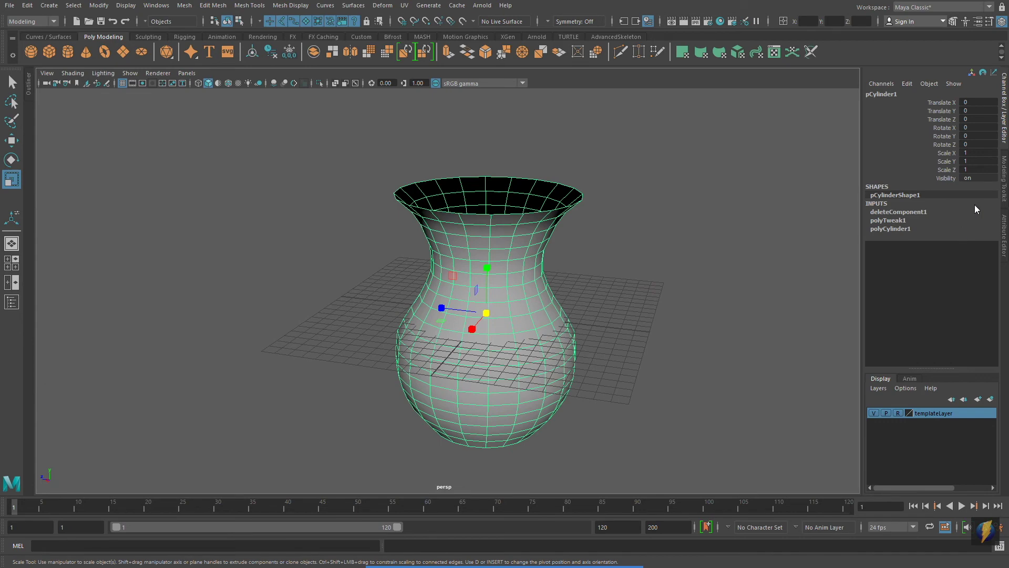
{"action": "left_click", "coordinate": [1003, 204]}
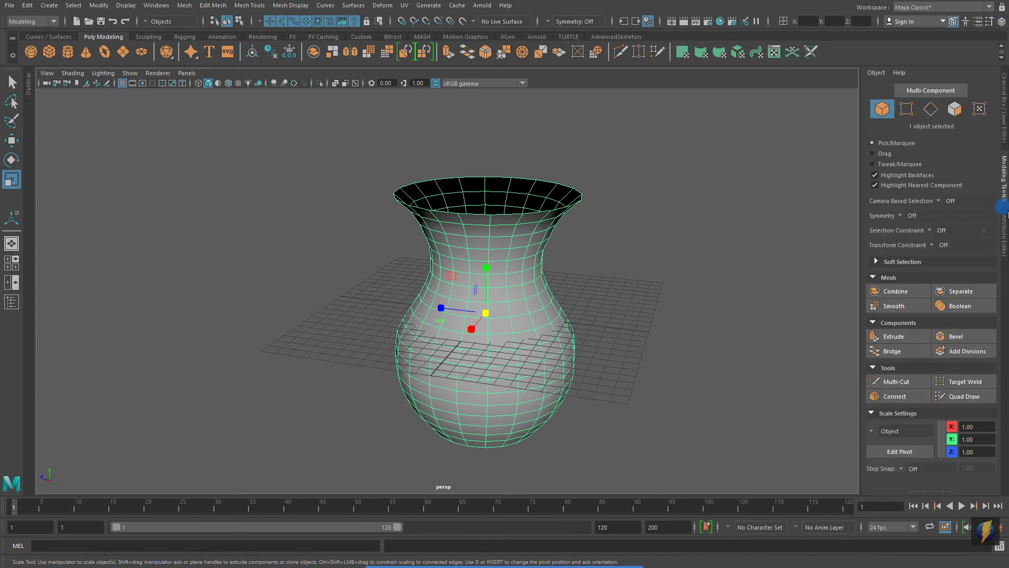
{"action": "left_click", "coordinate": [893, 336]}
{"action": "left_click_drag", "start_coordinate": [588, 258], "coordinate": [582, 350], "text": "alt"}
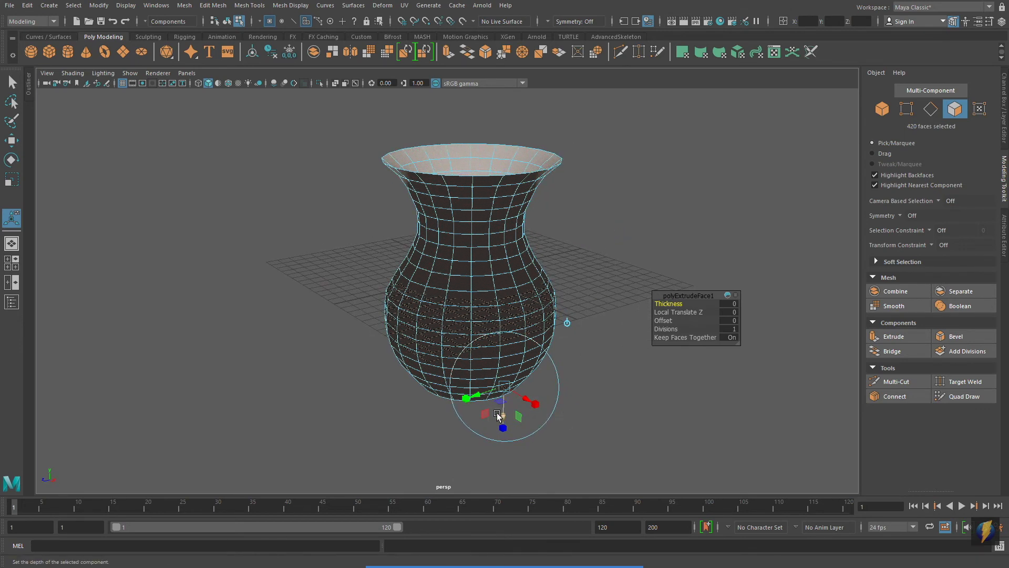
{"action": "mouse_move", "coordinate": [502, 417]}
{"action": "left_mouse_down"}
{"action": "mouse_move", "coordinate": [509, 452]}
{"action": "mouse_move", "coordinate": [498, 411]}
{"action": "left_mouse_up"}
Inspect the thickened walls, return to object mode and deselect the vase.
{"action": "left_click_drag", "start_coordinate": [557, 300], "coordinate": [419, 309], "text": "alt"}
{"action": "right_click_drag", "start_coordinate": [421, 310], "coordinate": [553, 296], "text": "alt"}
{"action": "left_click_drag", "start_coordinate": [554, 298], "coordinate": [520, 298], "text": "alt"}
{"action": "right_click_drag", "start_coordinate": [521, 297], "coordinate": [504, 285], "text": "alt"}
{"action": "left_click_drag", "start_coordinate": [505, 286], "coordinate": [515, 296], "text": "alt"}
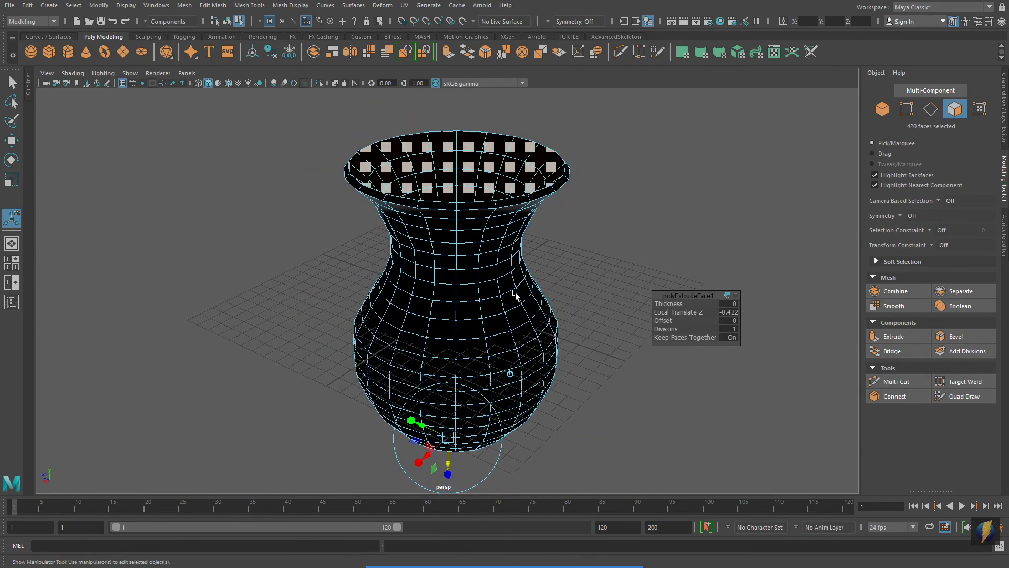
{"action": "right_click_drag", "start_coordinate": [515, 296], "coordinate": [548, 258]}
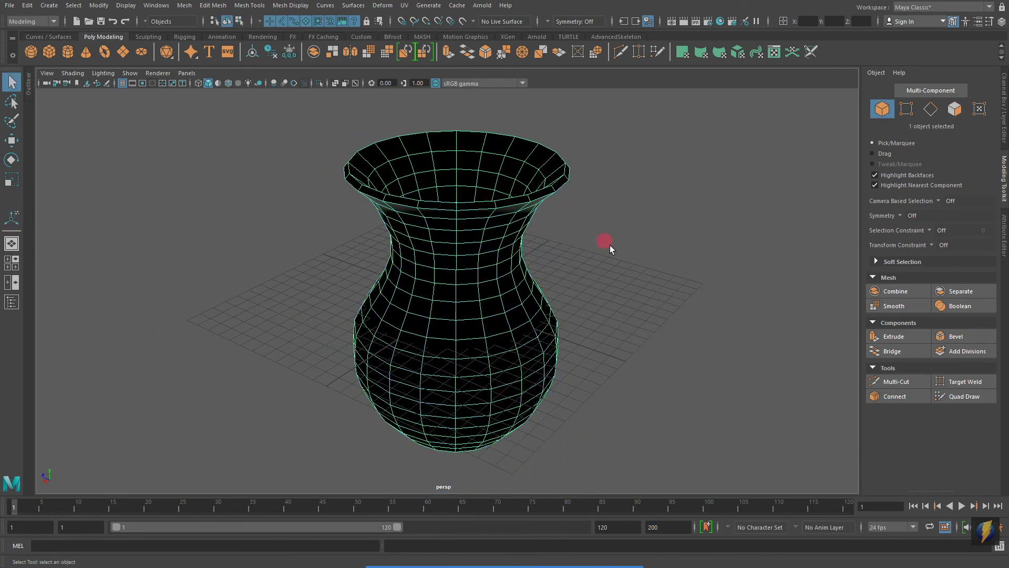
{"action": "key", "text": "q"}
{"action": "left_click", "coordinate": [608, 244]}
{"action": "left_click_drag", "start_coordinate": [445, 336], "coordinate": [479, 374], "text": "alt"}
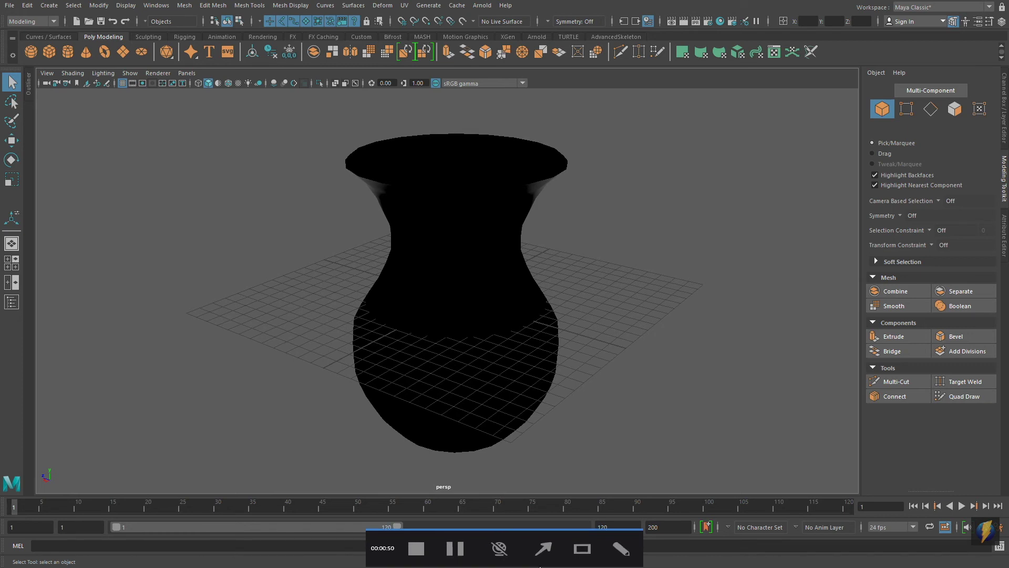
Try to reverse the vase's normals without selecting it.
{"action": "left_click", "coordinate": [542, 550]}
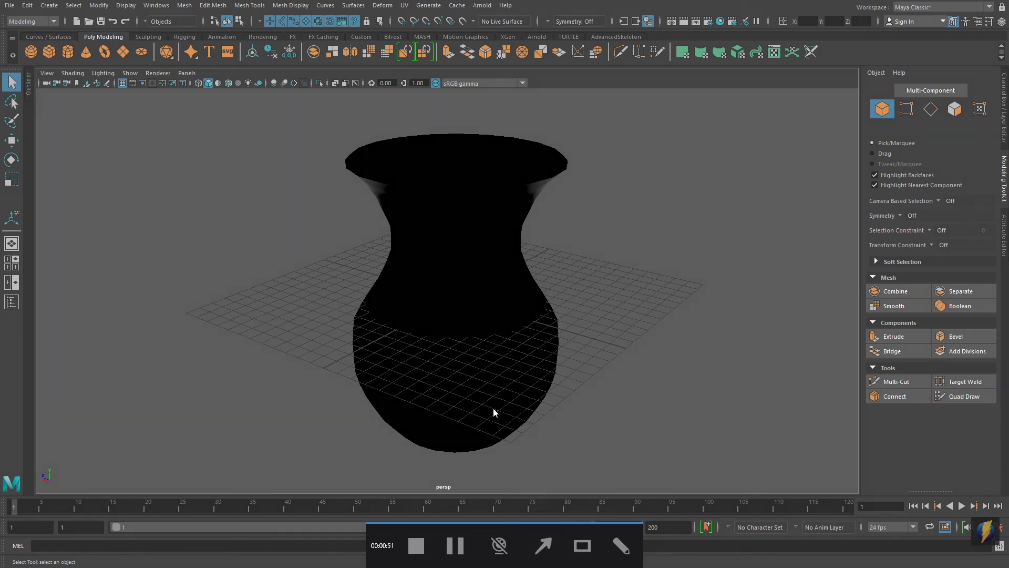
{"action": "left_click_drag", "start_coordinate": [322, 308], "coordinate": [289, 11]}
{"action": "left_click", "coordinate": [292, 6]}
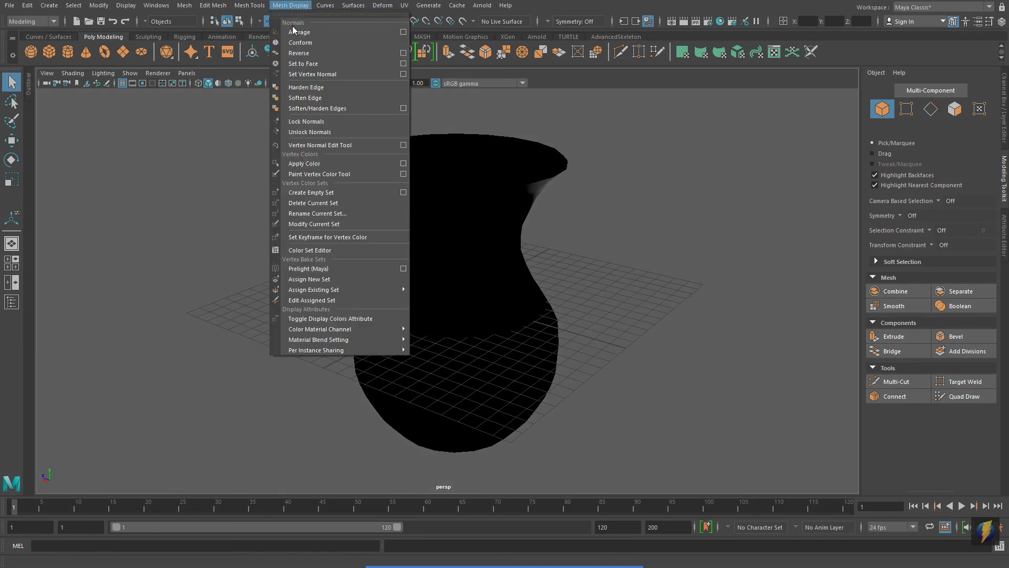
{"action": "left_click", "coordinate": [337, 52]}
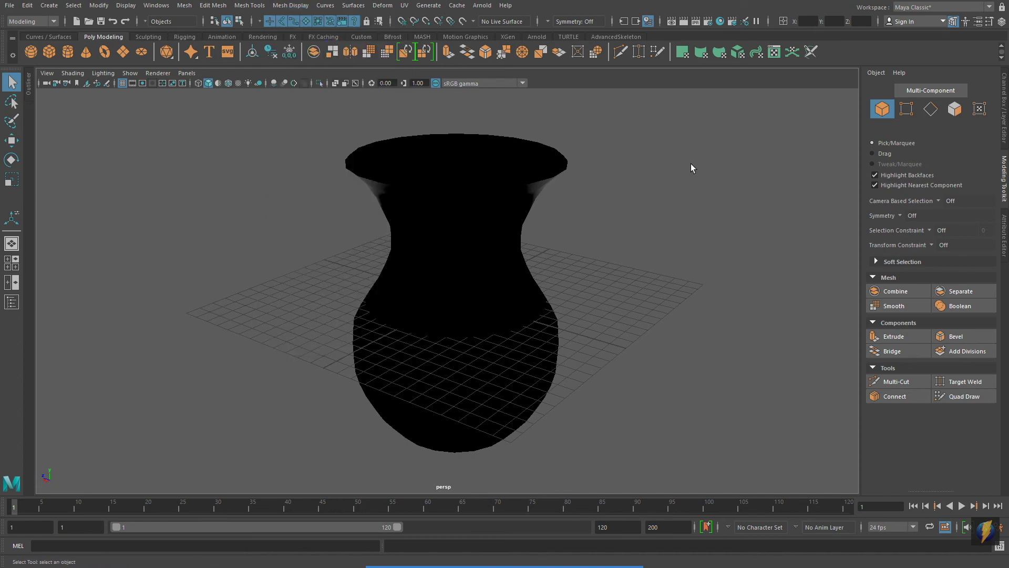
Select the vase, reverse its normals and deselect it to check the shading from several angles.
{"action": "left_click", "coordinate": [491, 243]}
{"action": "left_click", "coordinate": [282, 6]}
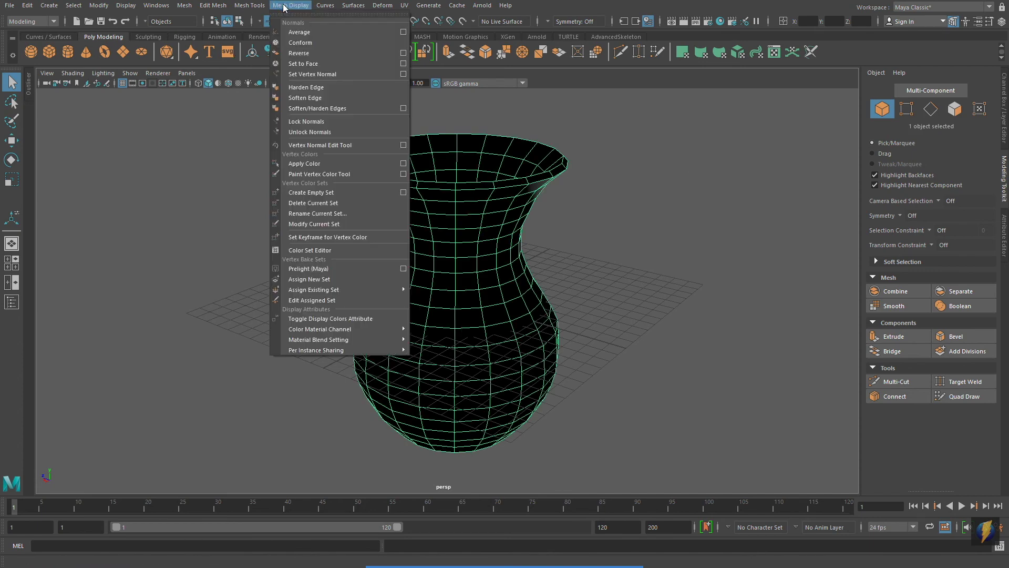
{"action": "left_click", "coordinate": [337, 52]}
{"action": "key", "text": "r"}
{"action": "left_click_drag", "start_coordinate": [613, 257], "coordinate": [587, 255], "text": "alt"}
{"action": "right_click_drag", "start_coordinate": [518, 267], "coordinate": [551, 251], "text": "alt"}
{"action": "middle_click_drag", "start_coordinate": [551, 250], "coordinate": [566, 272], "text": "alt"}
{"action": "left_click_drag", "start_coordinate": [566, 273], "coordinate": [563, 282], "text": "alt"}
{"action": "left_click", "coordinate": [628, 271]}
{"action": "right_click_drag", "start_coordinate": [649, 284], "coordinate": [603, 287], "text": "alt"}
{"action": "left_click_drag", "start_coordinate": [604, 286], "coordinate": [506, 276], "text": "alt"}
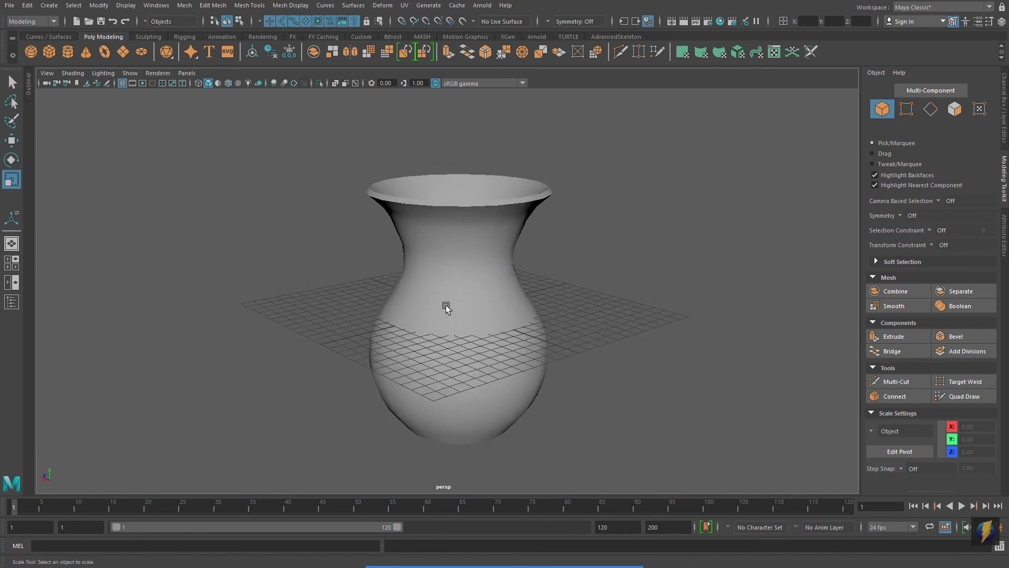
Turn on Wireframe on Shaded in the perspective view, inspect the vase's mesh and return to the four-view layout.
{"action": "left_click", "coordinate": [73, 73]}
{"action": "left_click", "coordinate": [102, 168]}
{"action": "mouse_move", "coordinate": [334, 251]}
{"action": "left_mouse_down", "text": "alt"}
{"action": "mouse_move", "coordinate": [479, 244]}
{"action": "mouse_move", "coordinate": [750, 253]}
{"action": "mouse_move", "coordinate": [744, 274]}
{"action": "left_mouse_up", "text": "alt"}
{"action": "left_click_drag", "start_coordinate": [636, 307], "coordinate": [639, 285], "text": "alt"}
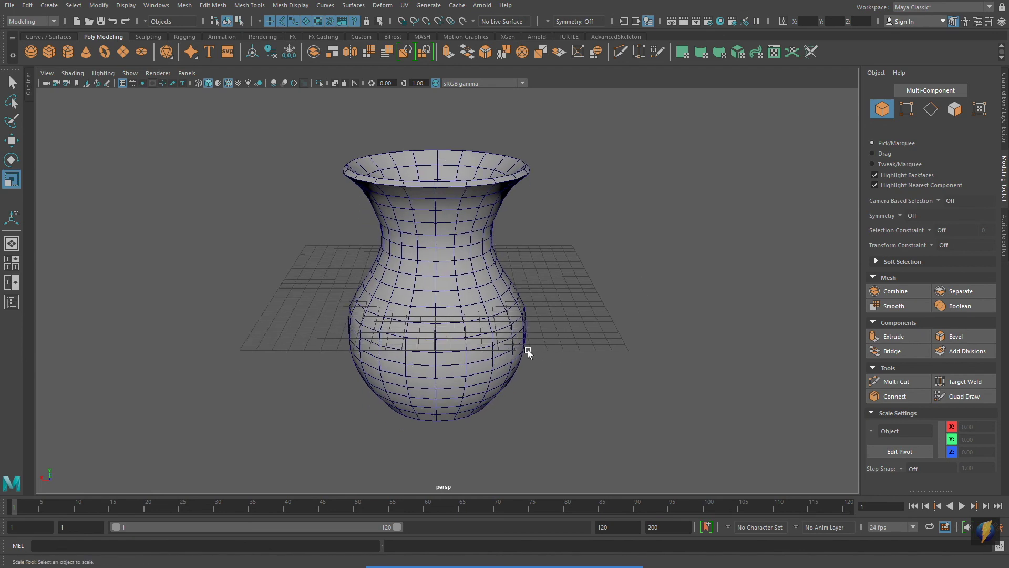
{"action": "key", "text": "space"}
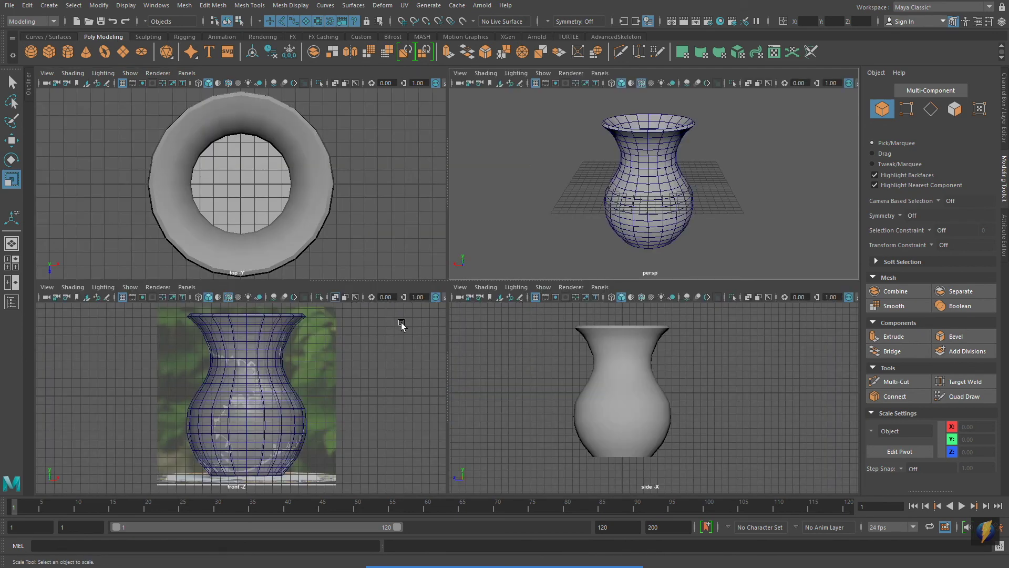